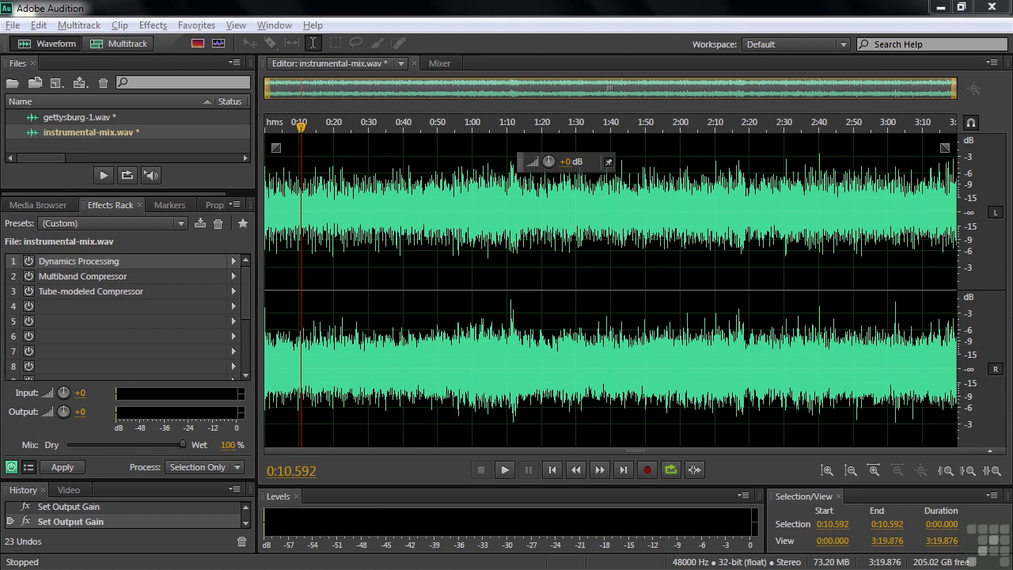
# Step: Browse the Open File dialog to the music folder's Just Too Hard to Find folder, then cancel
pyautogui.click(83, 117)
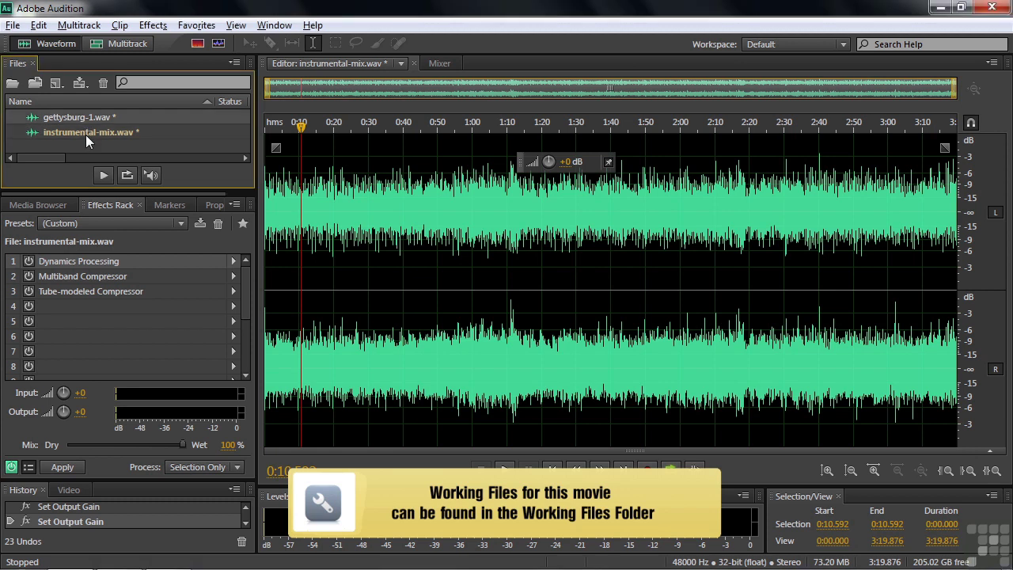
pyautogui.doubleClick(104, 146)
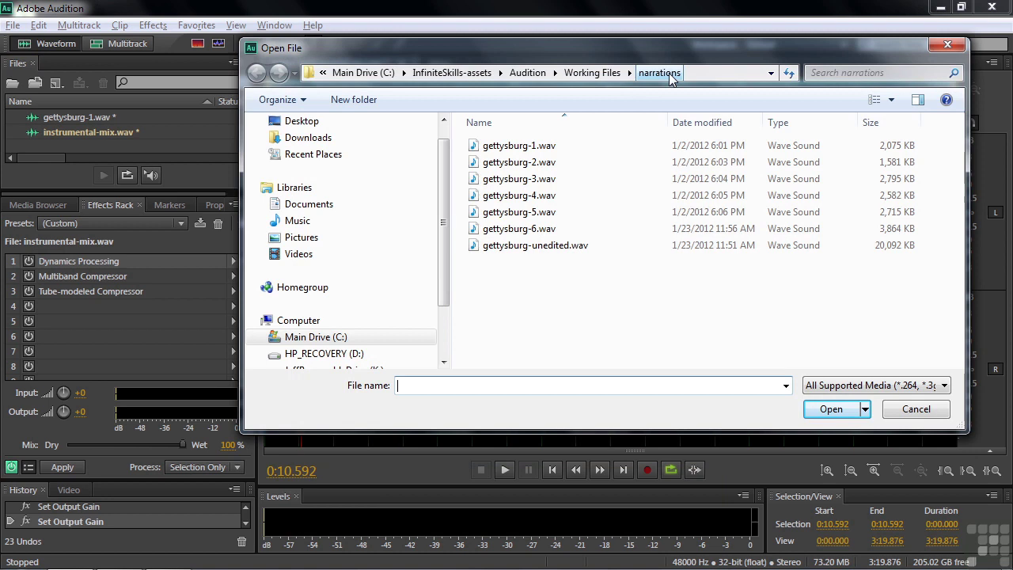
pyautogui.click(597, 75)
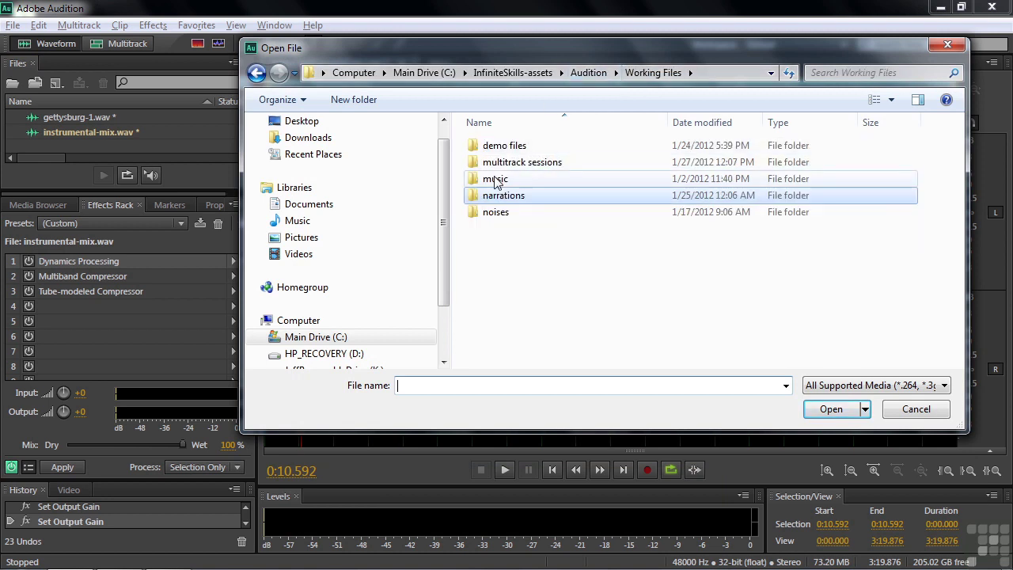
pyautogui.click(496, 180)
pyautogui.doubleClick(495, 180)
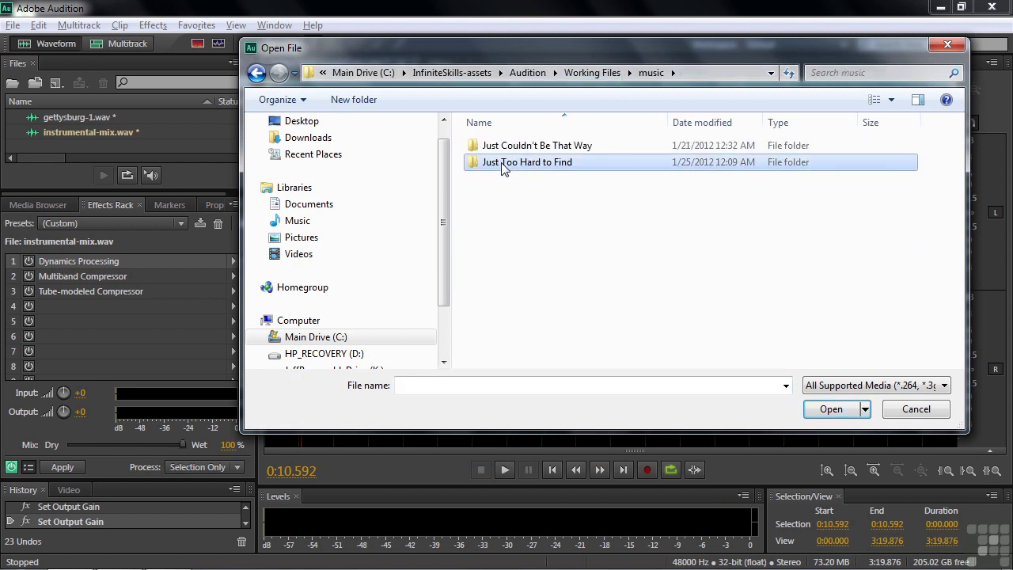
pyautogui.doubleClick(500, 163)
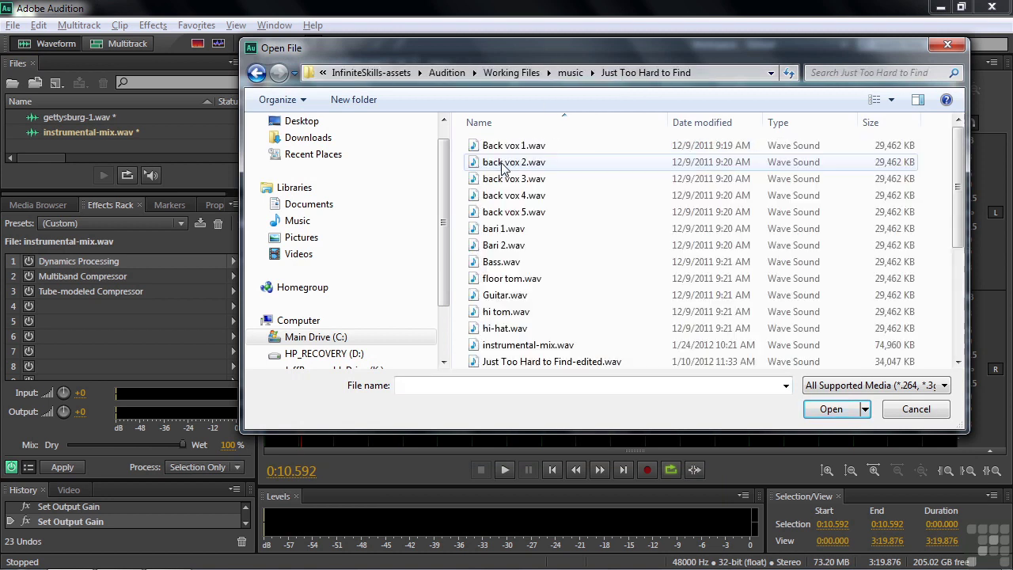
pyautogui.click(926, 413)
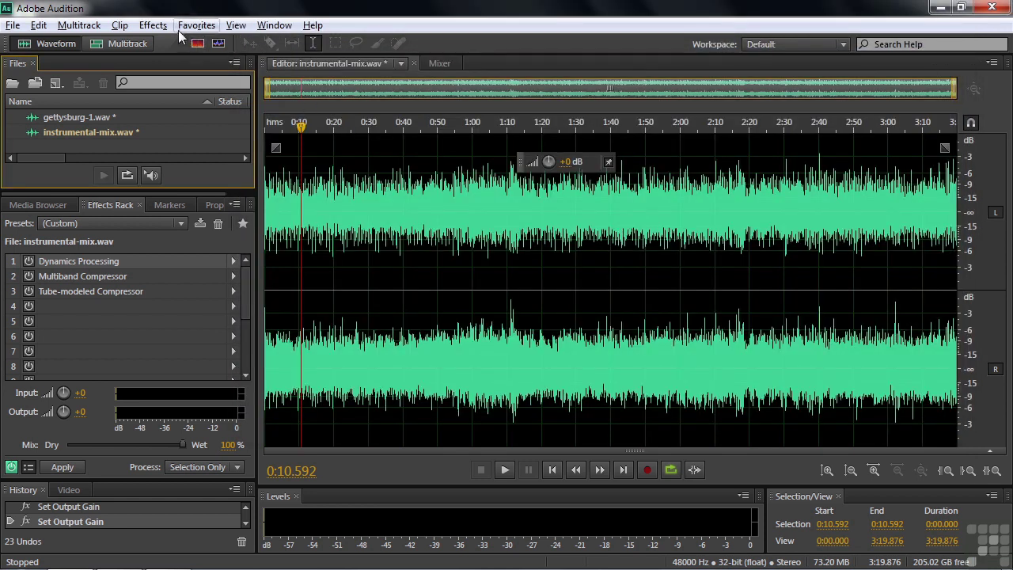
# Step: Open gettysburg-1.wav, return to instrumental-mix.wav, and power on Dynamics Processing in rack slot 1
pyautogui.click(159, 28)
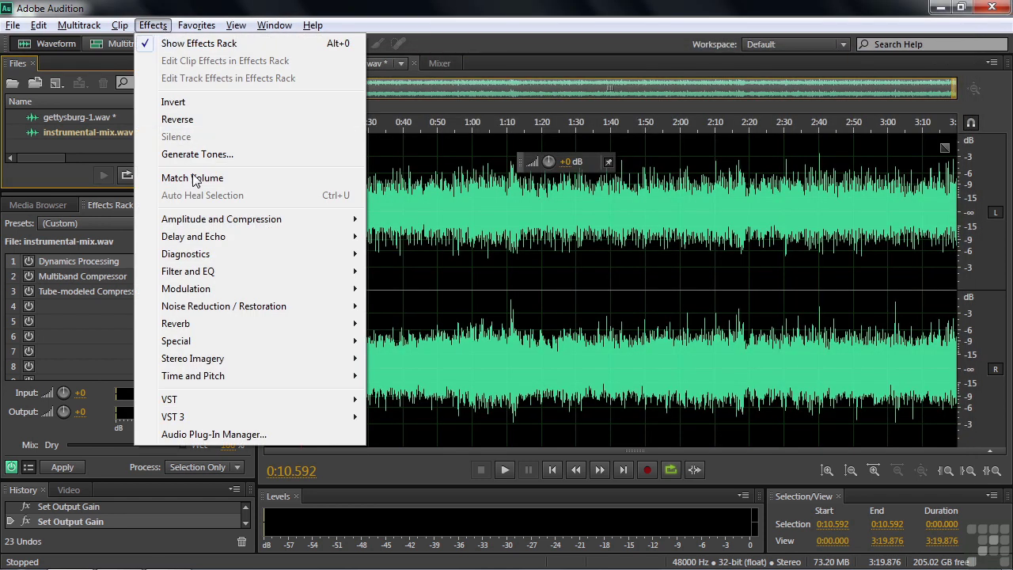
pyautogui.moveTo(222, 219)
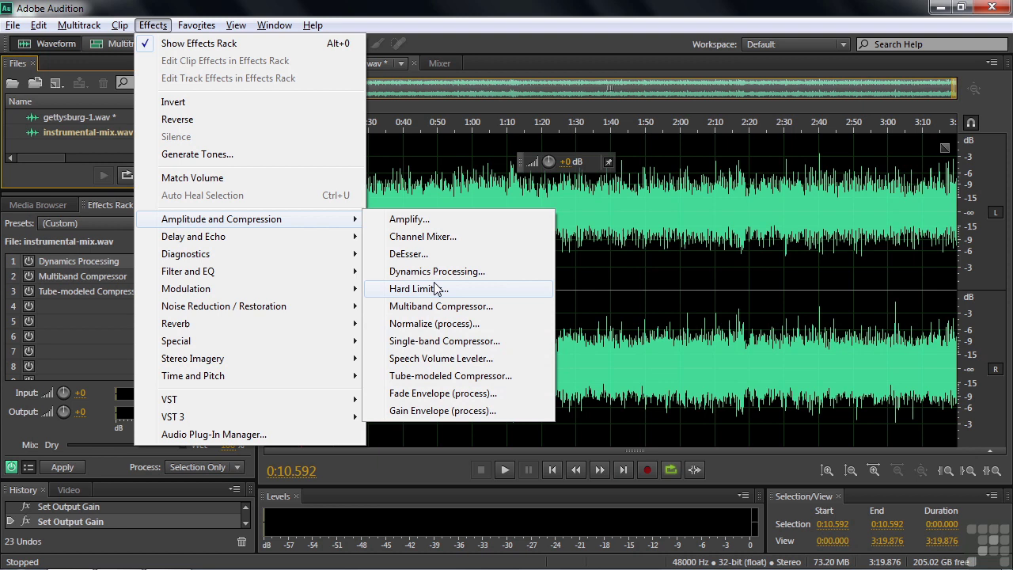
pyautogui.click(87, 339)
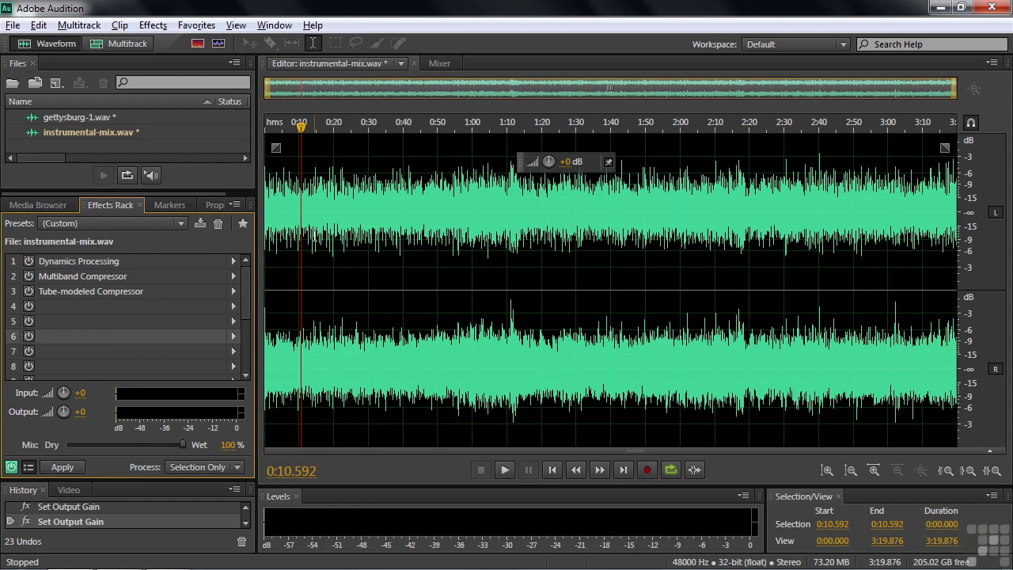
pyautogui.doubleClick(77, 120)
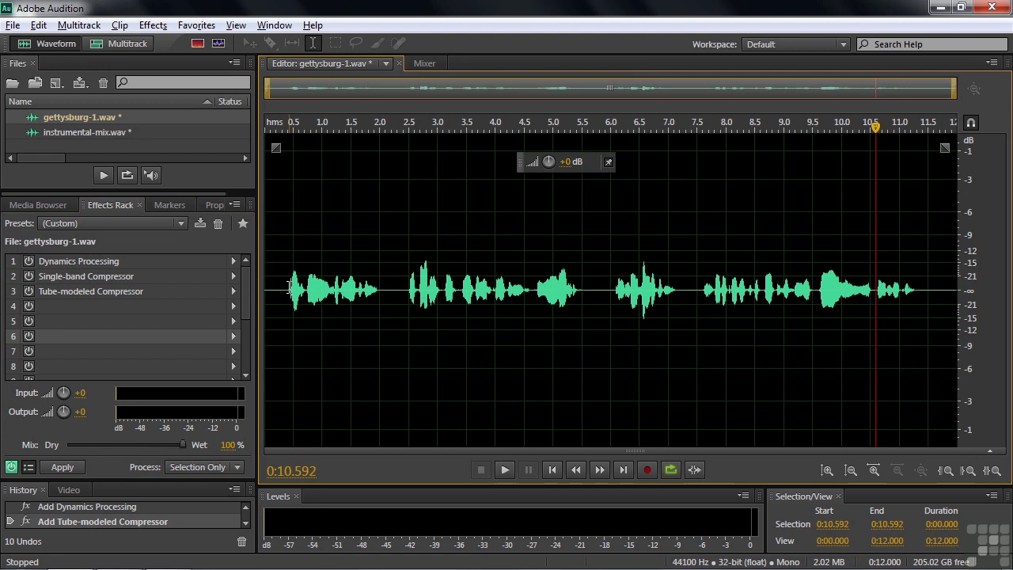
pyautogui.doubleClick(64, 132)
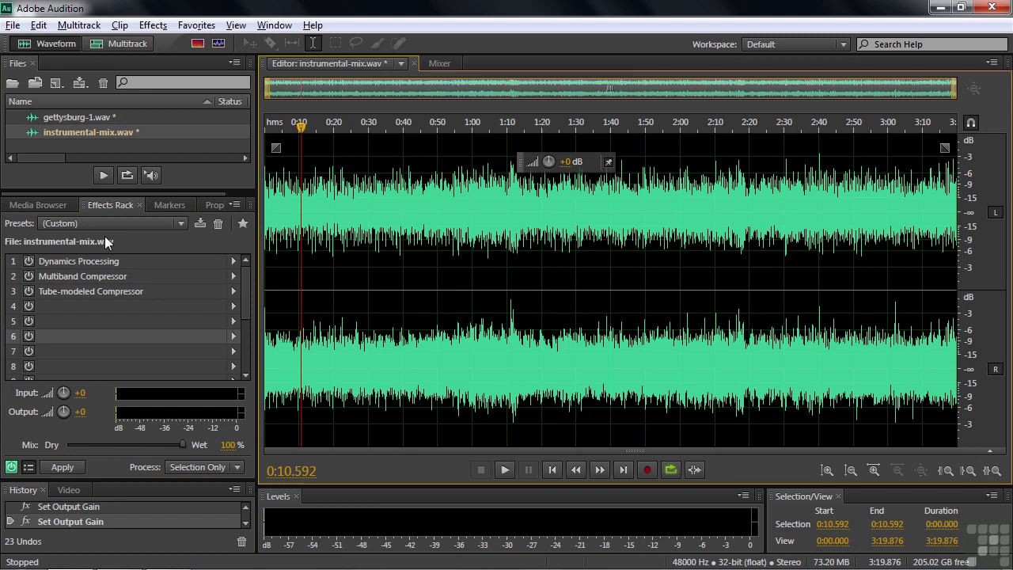
pyautogui.click(28, 261)
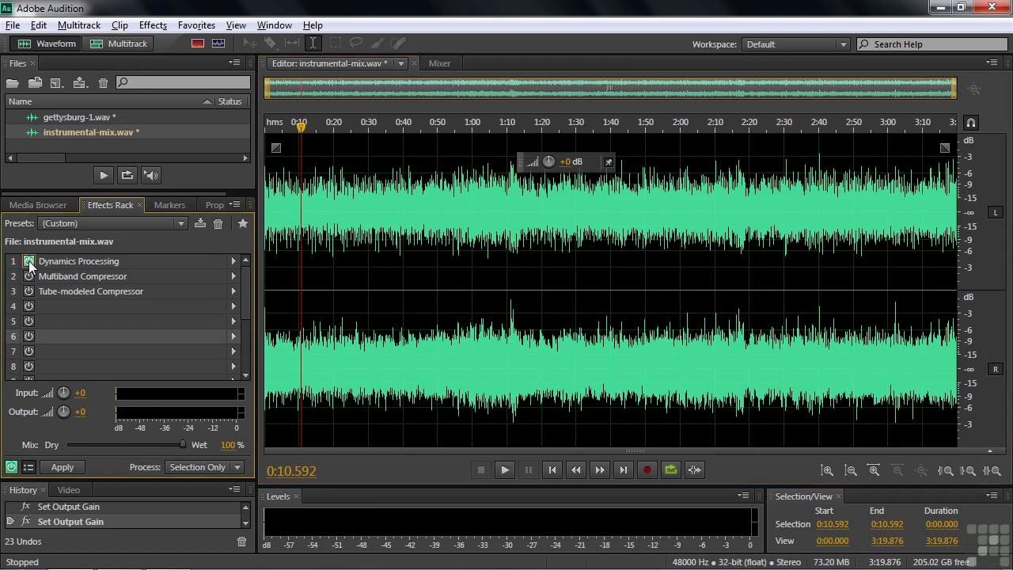
# Step: Open the Dynamics Processing rack effect and show its online help reference page
pyautogui.doubleClick(53, 260)
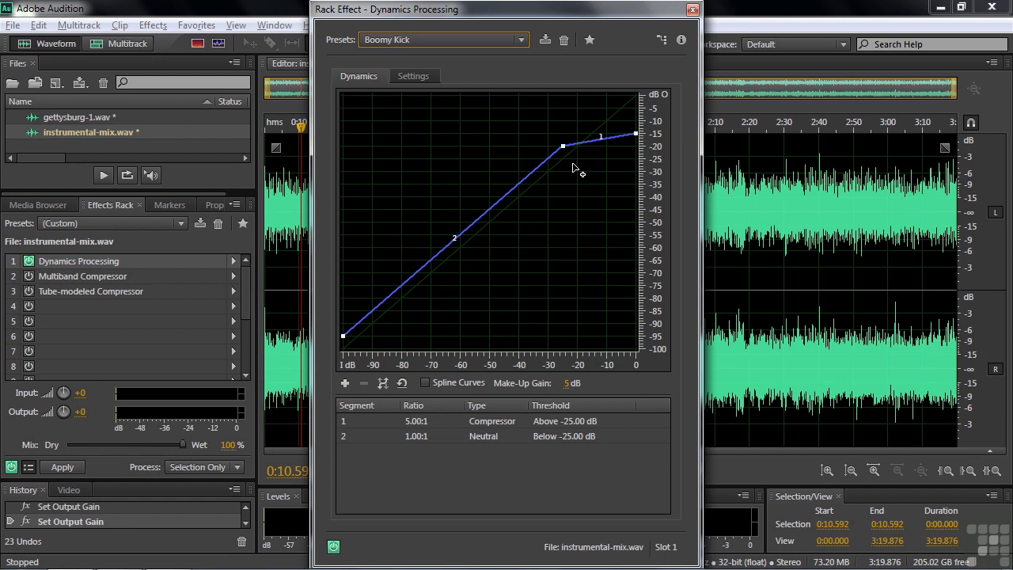
pyautogui.click(680, 41)
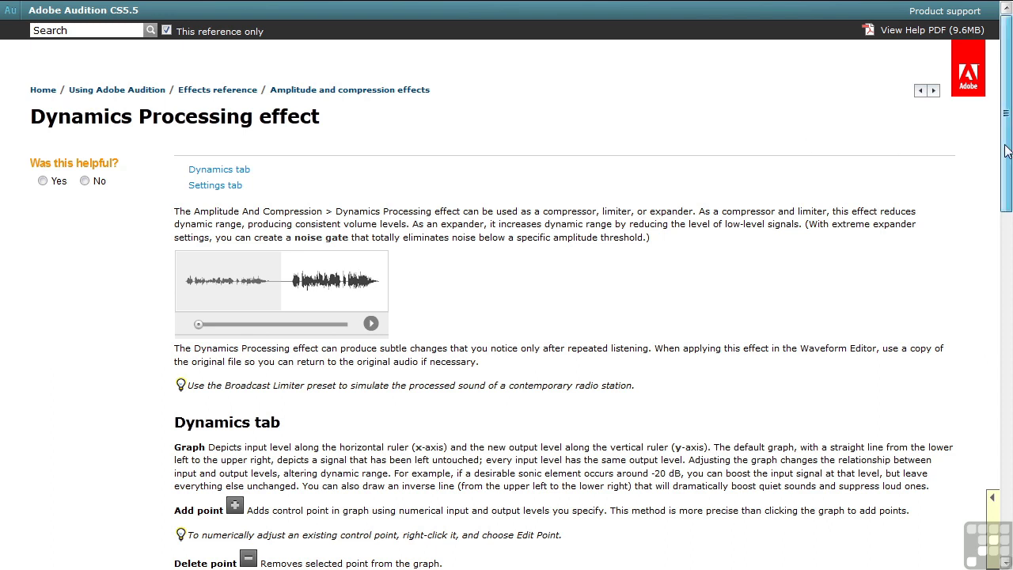
# Step: Scroll through the Dynamics Processing help page, then return to the Audition dialog
pyautogui.moveTo(1007, 150)
pyautogui.mouseDown()
pyautogui.moveTo(1011, 422)
pyautogui.moveTo(1002, 141)
pyautogui.mouseUp()
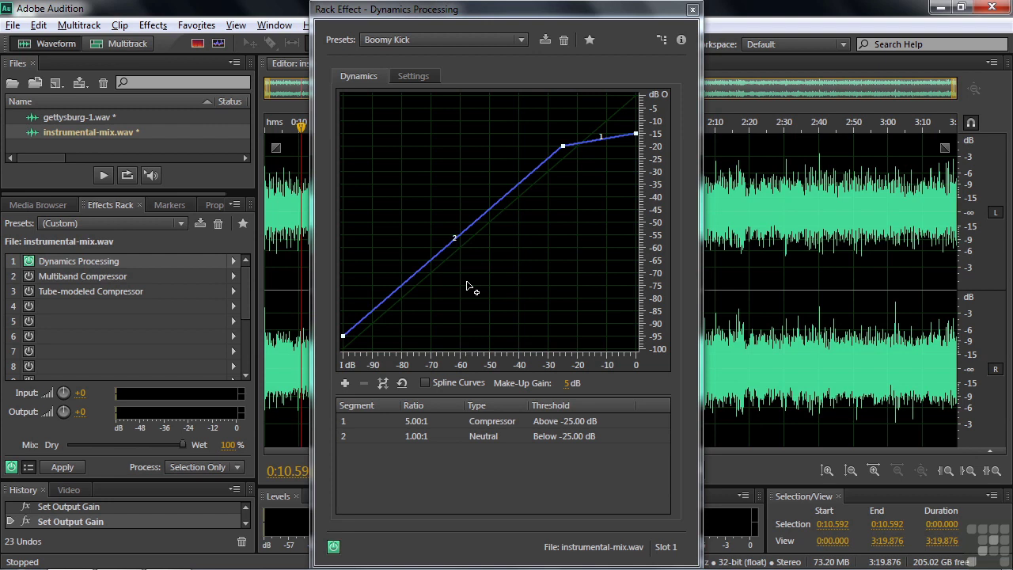
# Step: Reset to the (Default) preset and bend the curve to 2.13:1 above and 1.21:1 below -20 dB
pyautogui.click(521, 40)
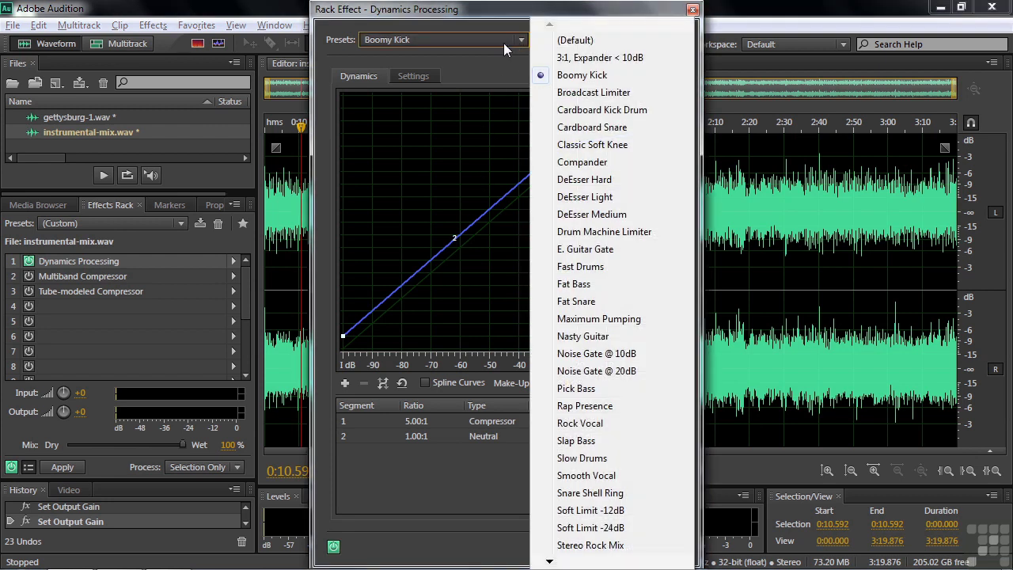
pyautogui.click(558, 40)
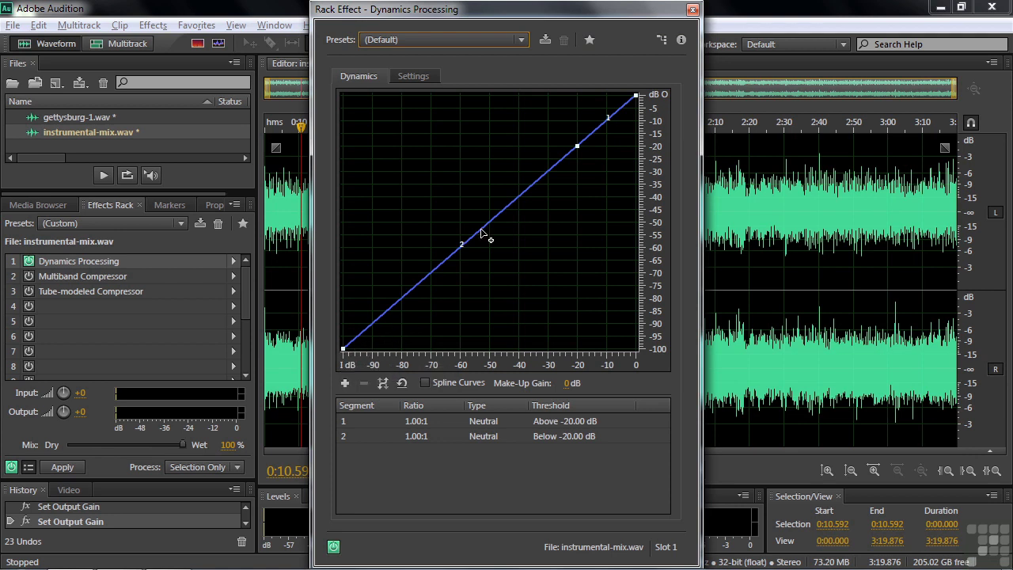
pyautogui.moveTo(636, 96)
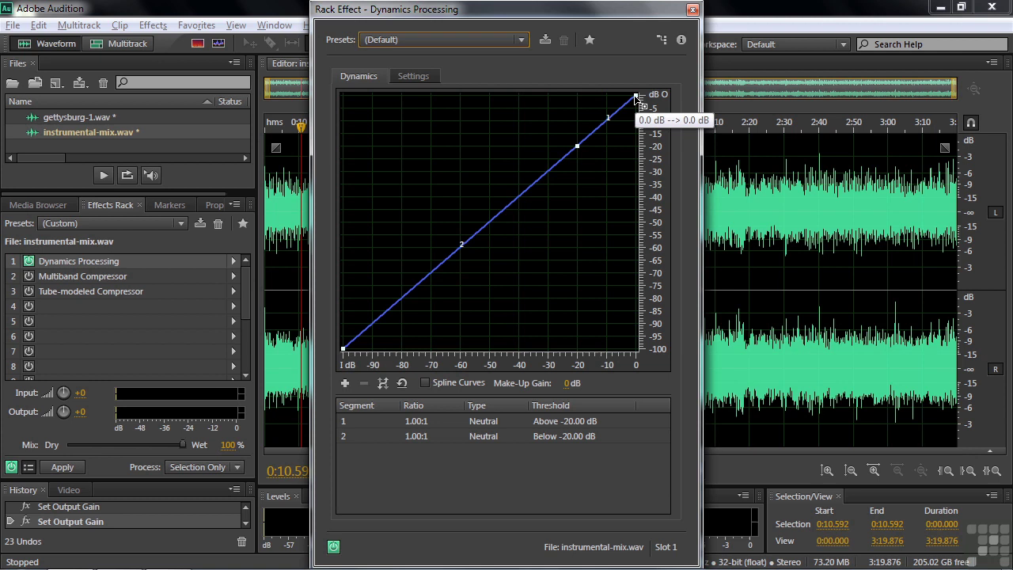
pyautogui.moveTo(637, 97); pyautogui.dragTo(636, 124)
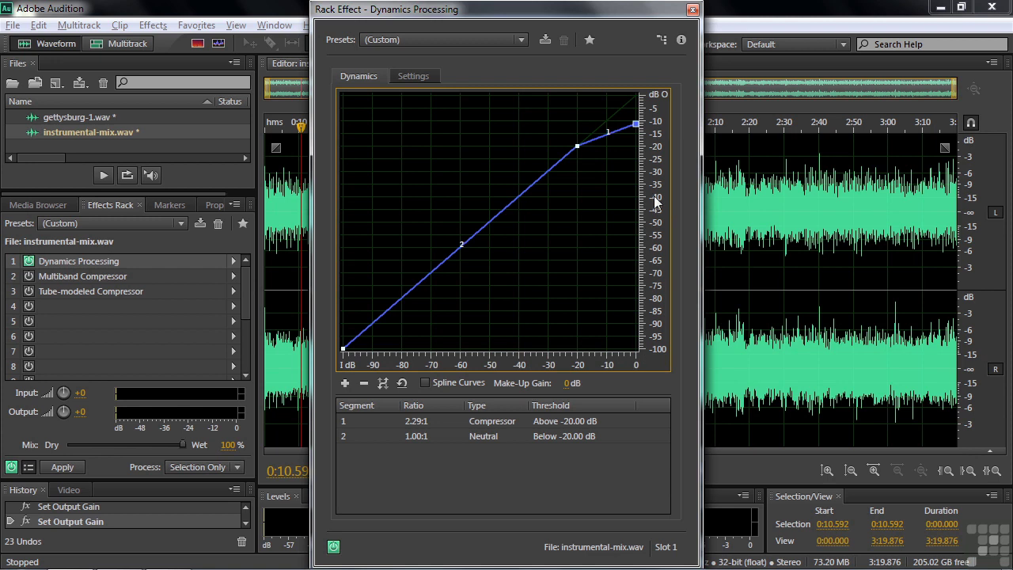
pyautogui.moveTo(637, 125); pyautogui.dragTo(636, 121)
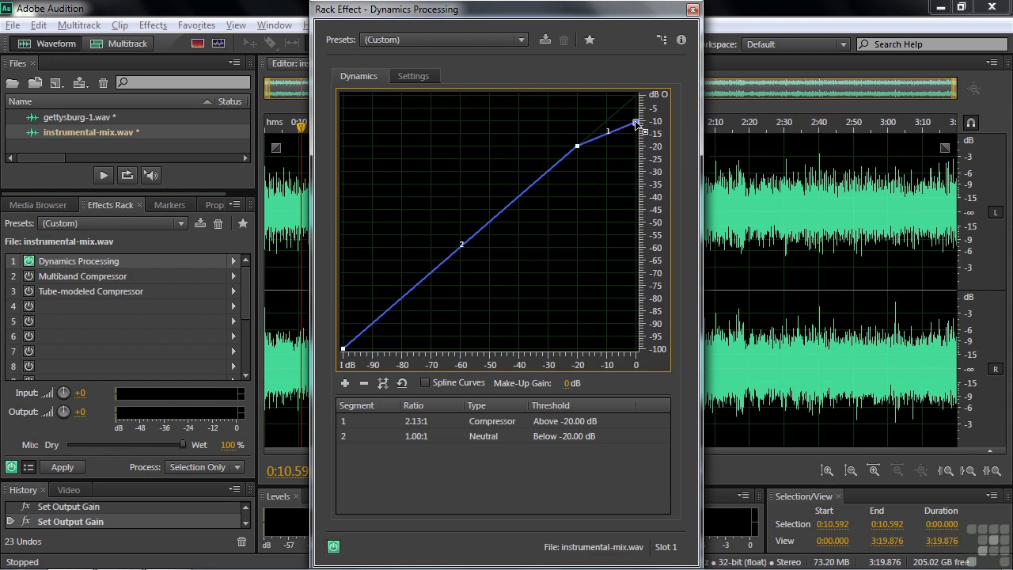
pyautogui.click(344, 349)
pyautogui.moveTo(343, 349); pyautogui.dragTo(342, 314)
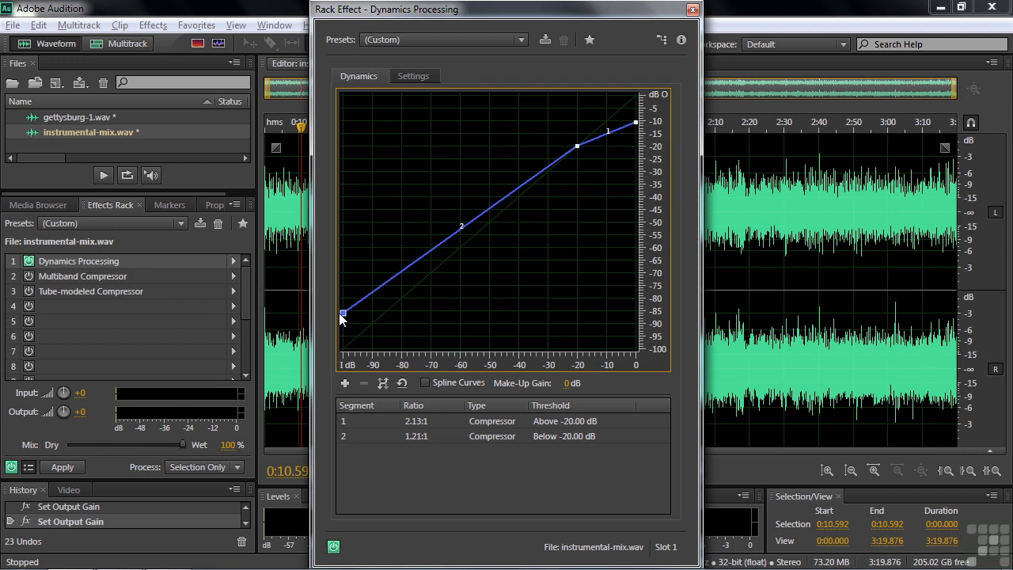
# Step: Apply the Boomy Kick preset, compare playback bypassed and active, then close the settings
pyautogui.click(521, 39)
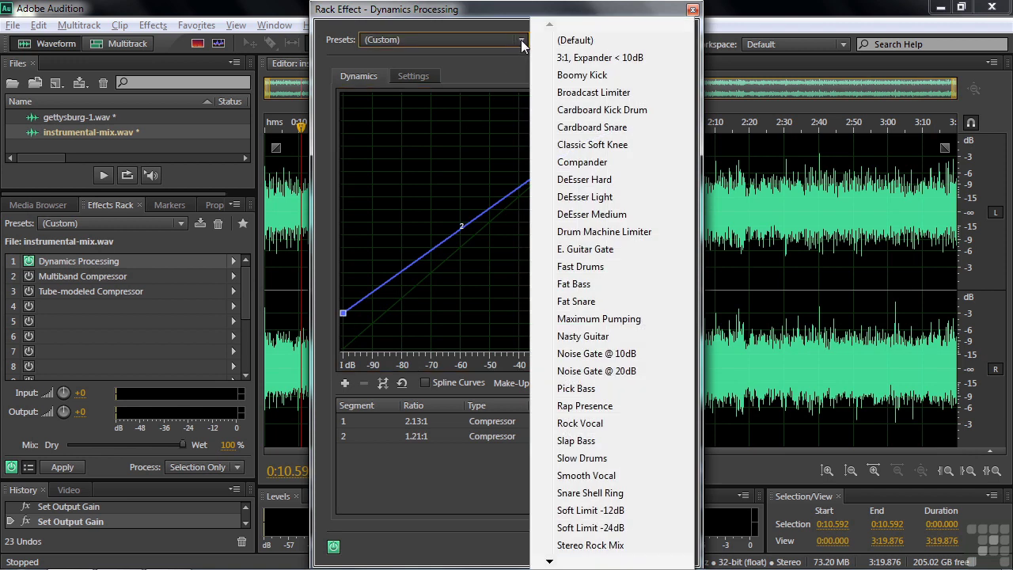
pyautogui.click(582, 75)
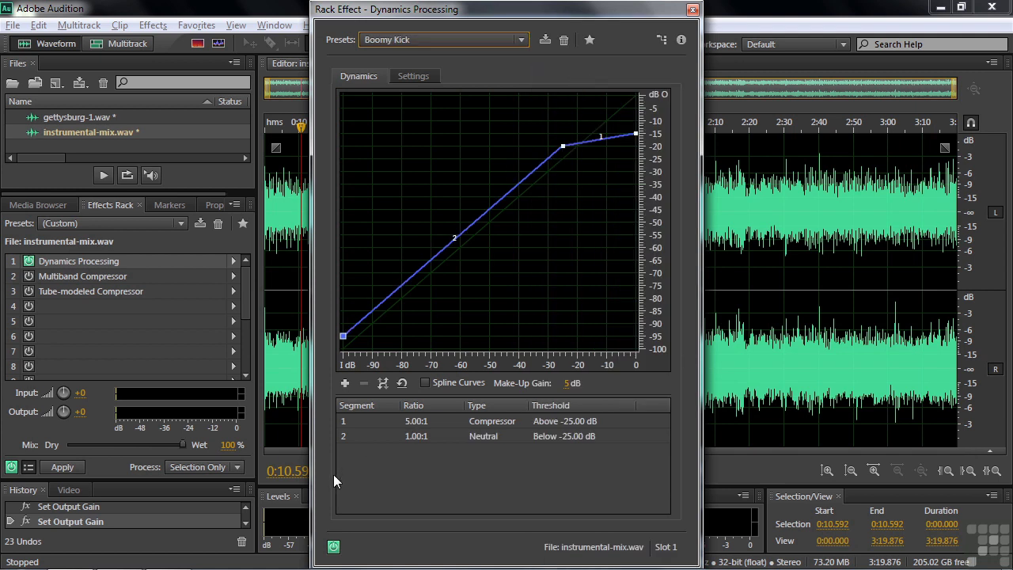
pyautogui.press('space')
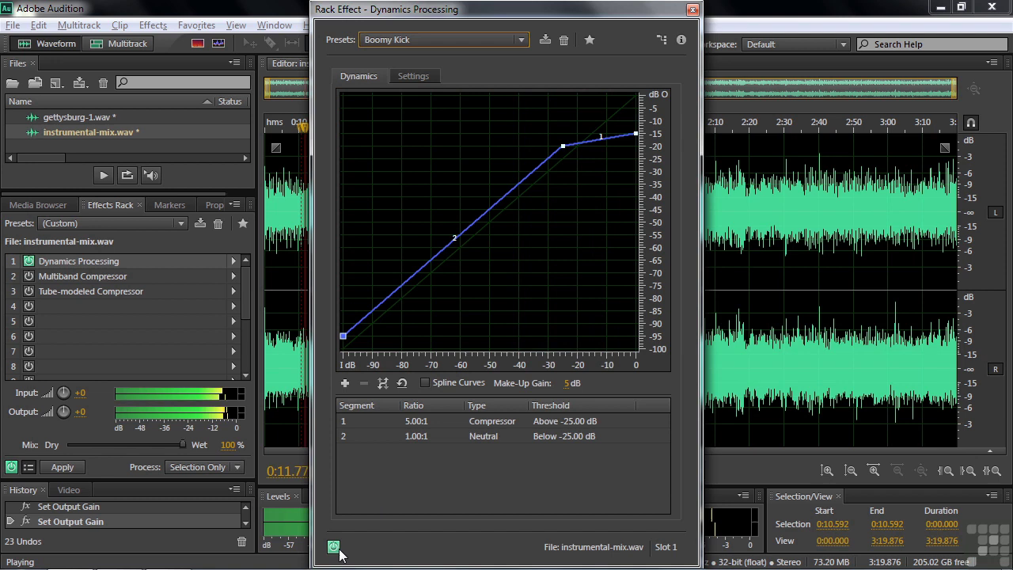
pyautogui.click(334, 546)
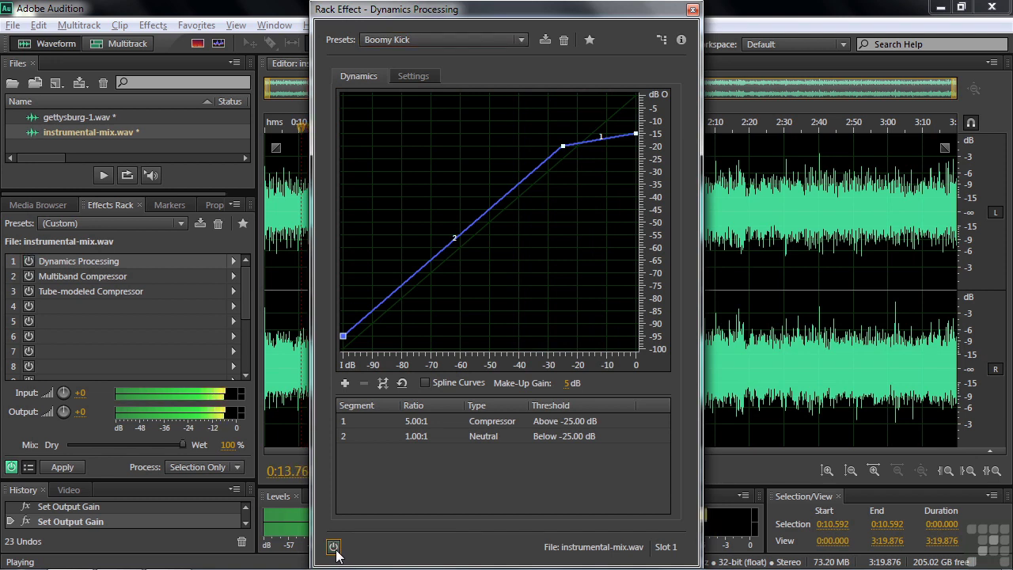
pyautogui.click(334, 546)
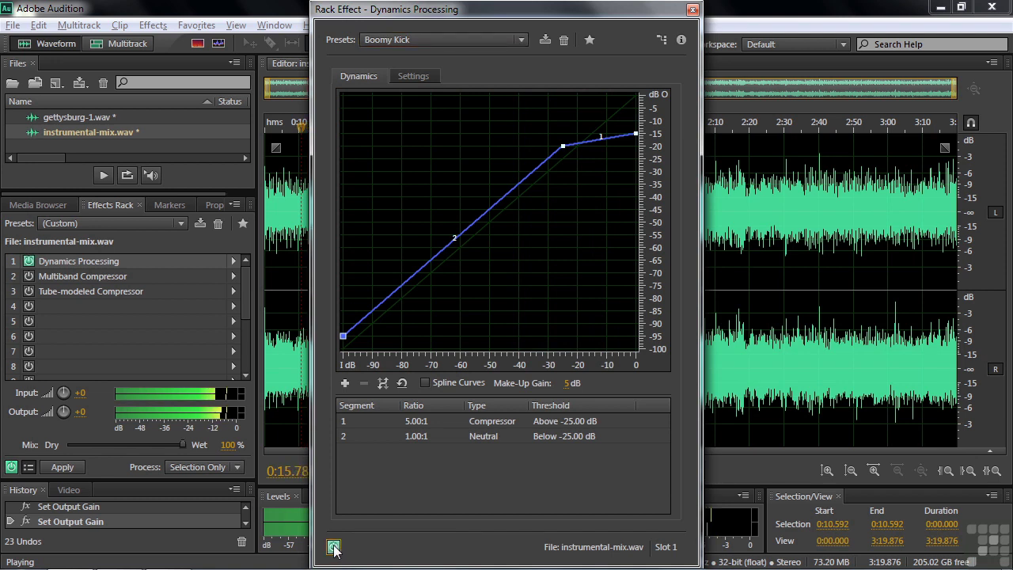
pyautogui.press('space')
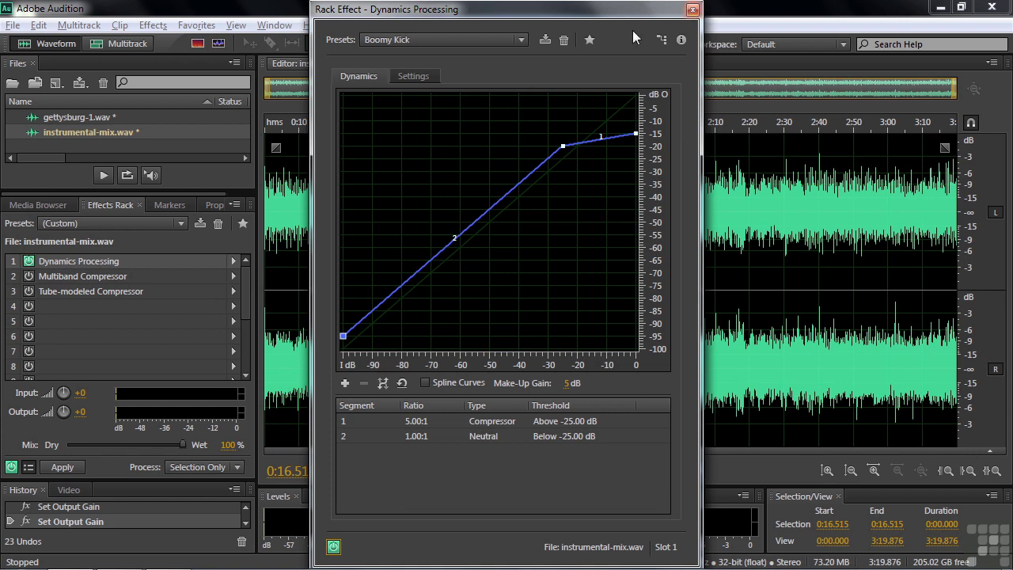
pyautogui.click(527, 42)
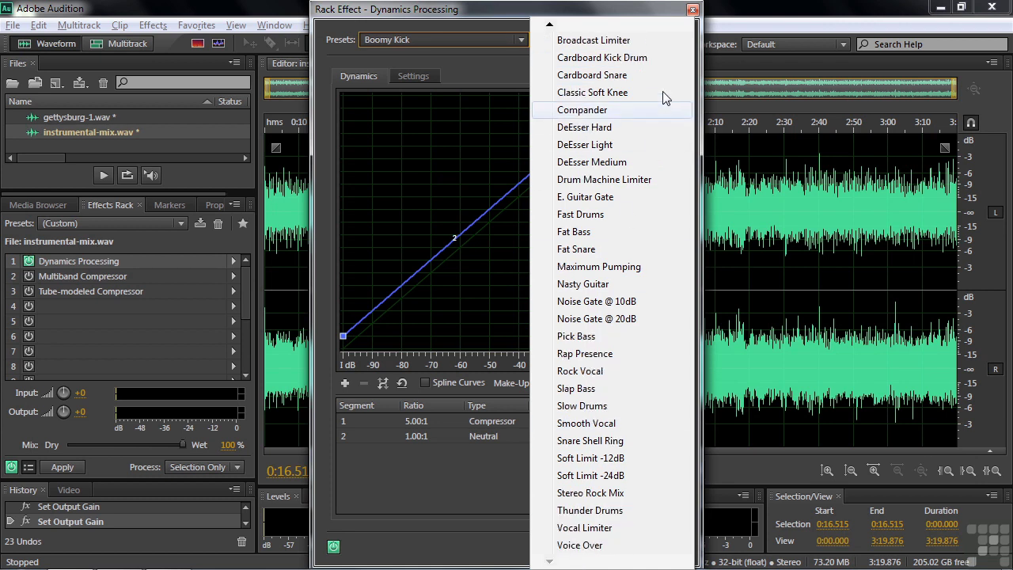
pyautogui.click(694, 10)
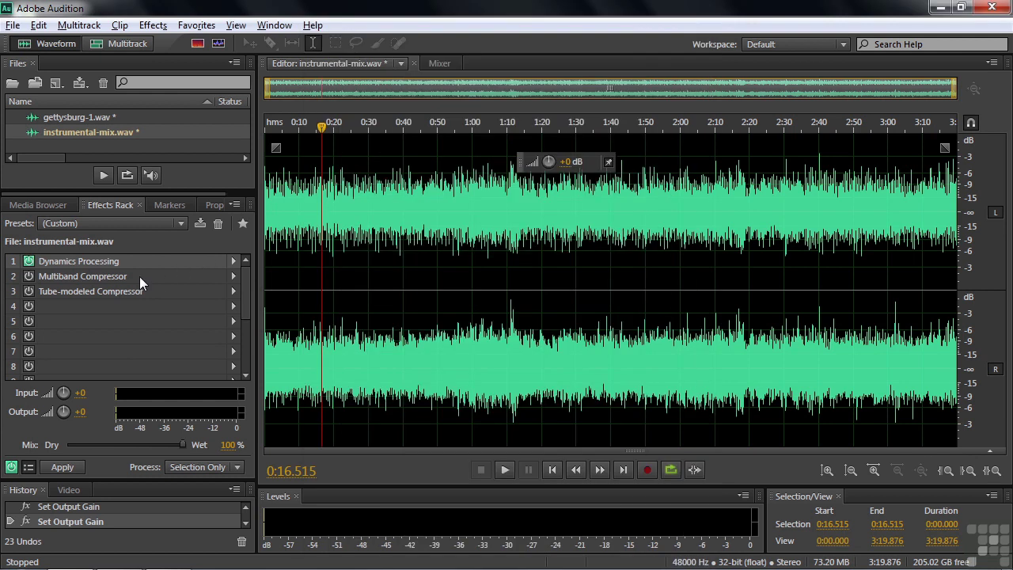
# Step: Make the Multiband Compressor the only active effect and shift its low-band crossover
pyautogui.click(28, 262)
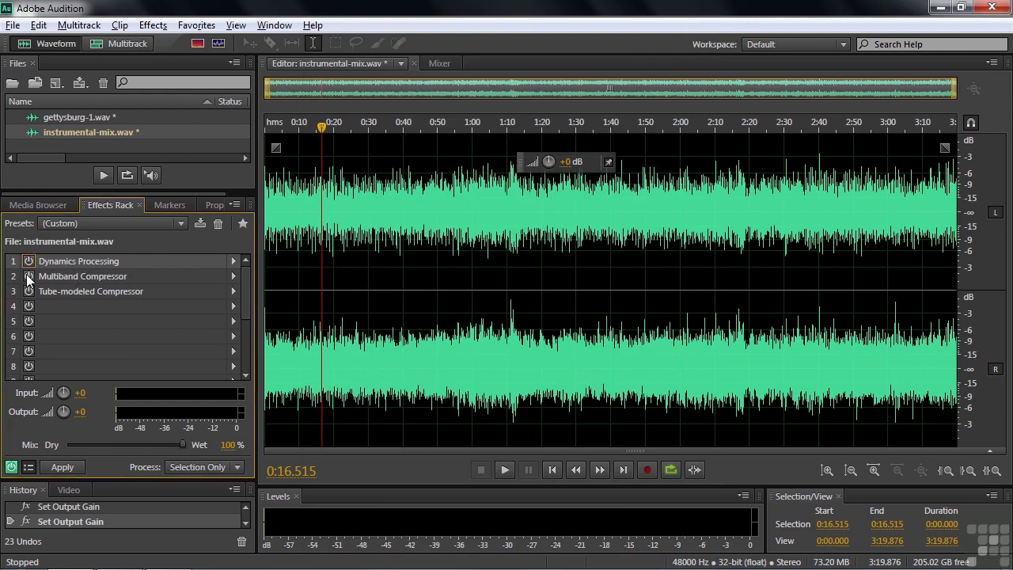
pyautogui.doubleClick(57, 276)
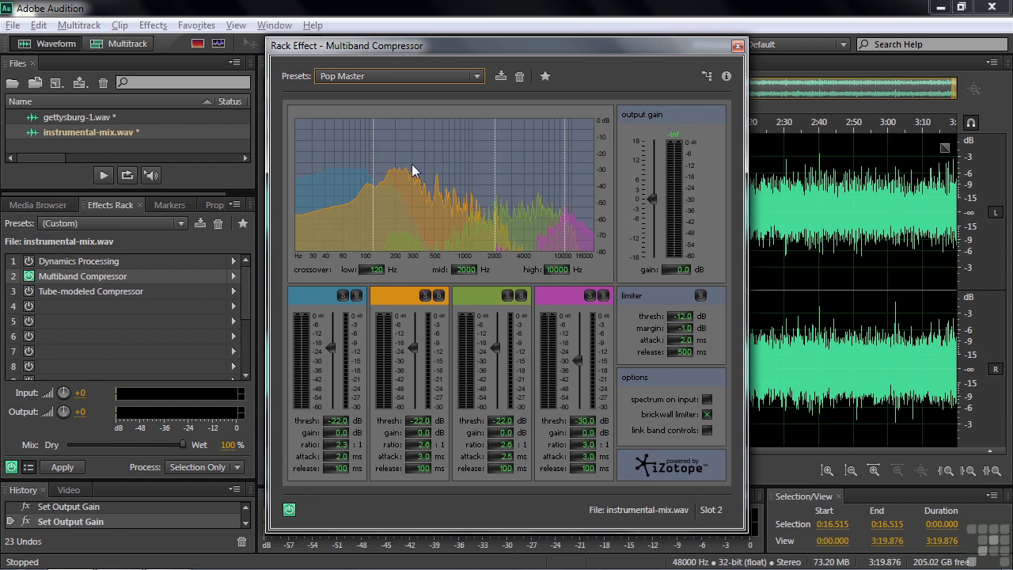
pyautogui.moveTo(373, 199)
pyautogui.mouseDown()
pyautogui.moveTo(403, 197)
pyautogui.moveTo(373, 206)
pyautogui.mouseUp()
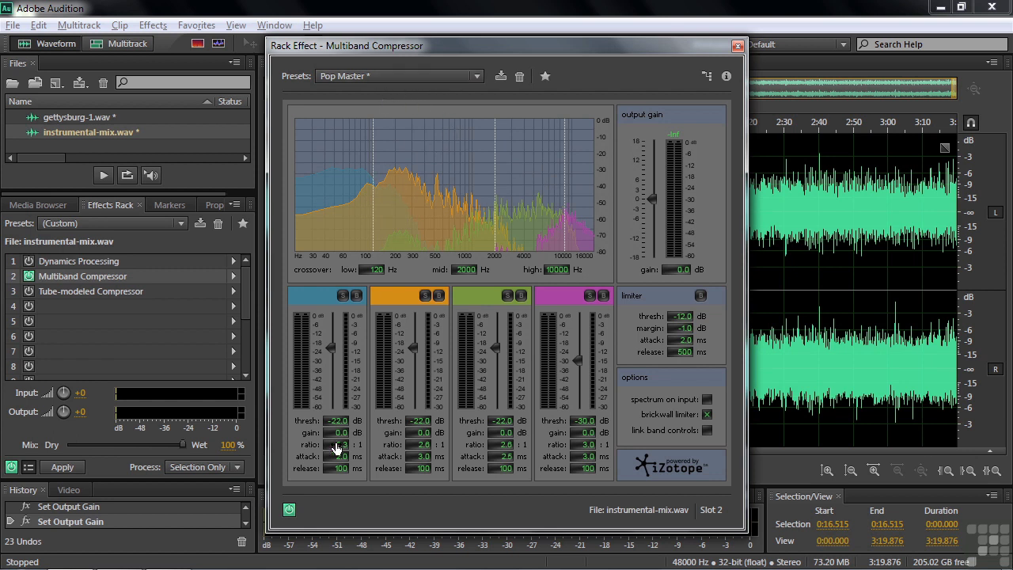
# Step: Play the mix through the Pop Master preset, toggling the compressor off and on to compare
pyautogui.press('space')
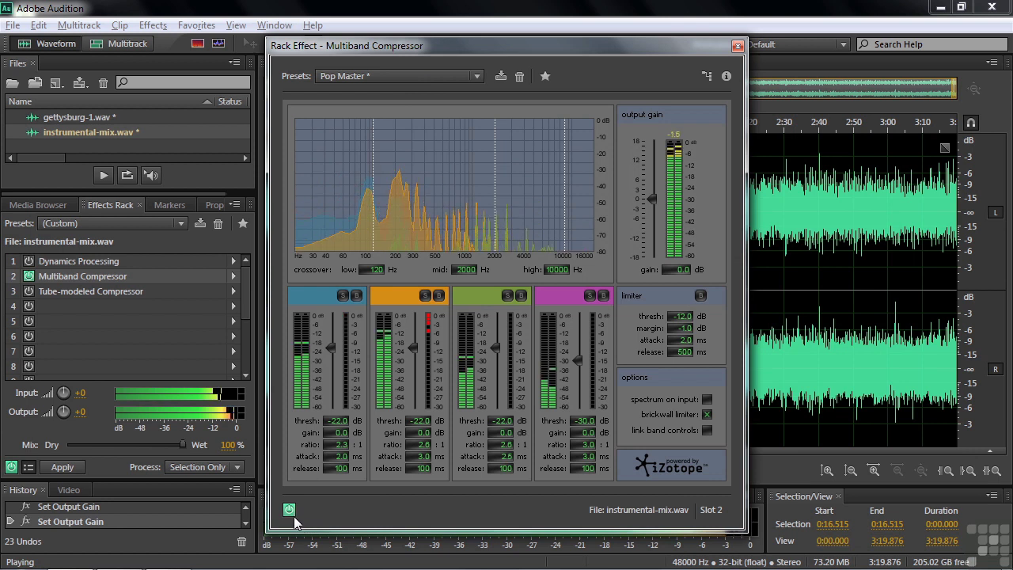
pyautogui.click(289, 510)
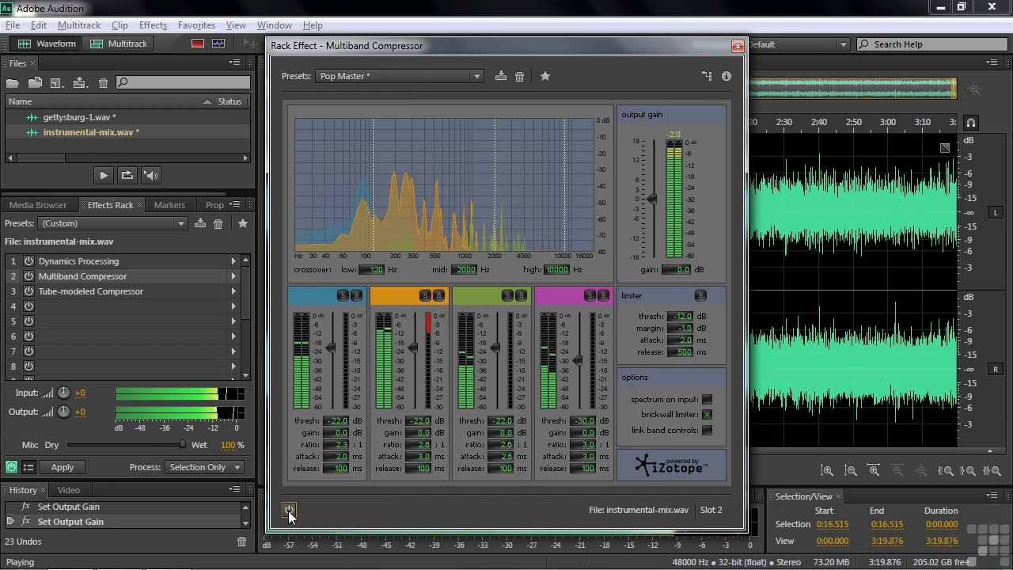
pyautogui.click(288, 511)
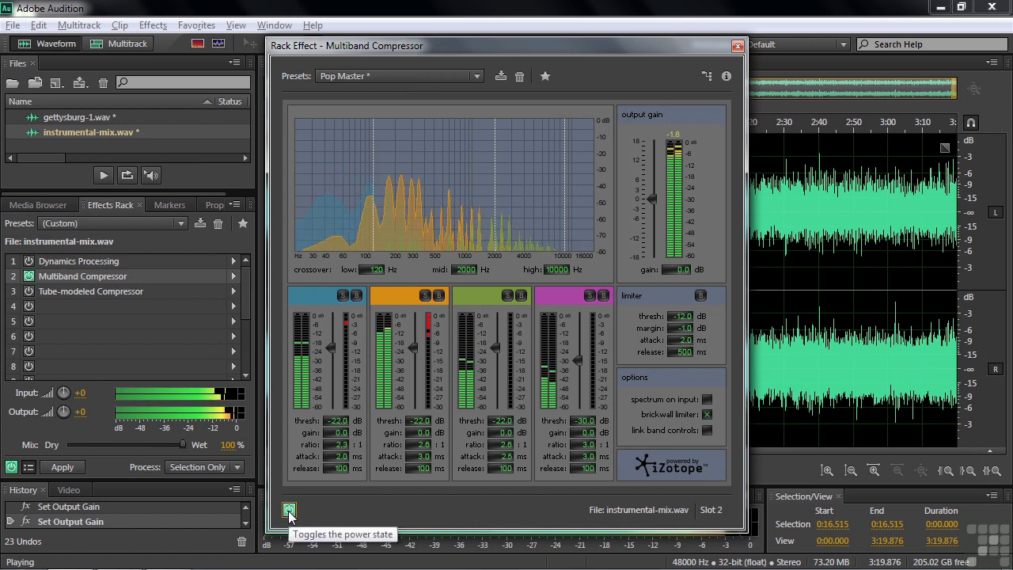
pyautogui.press('space')
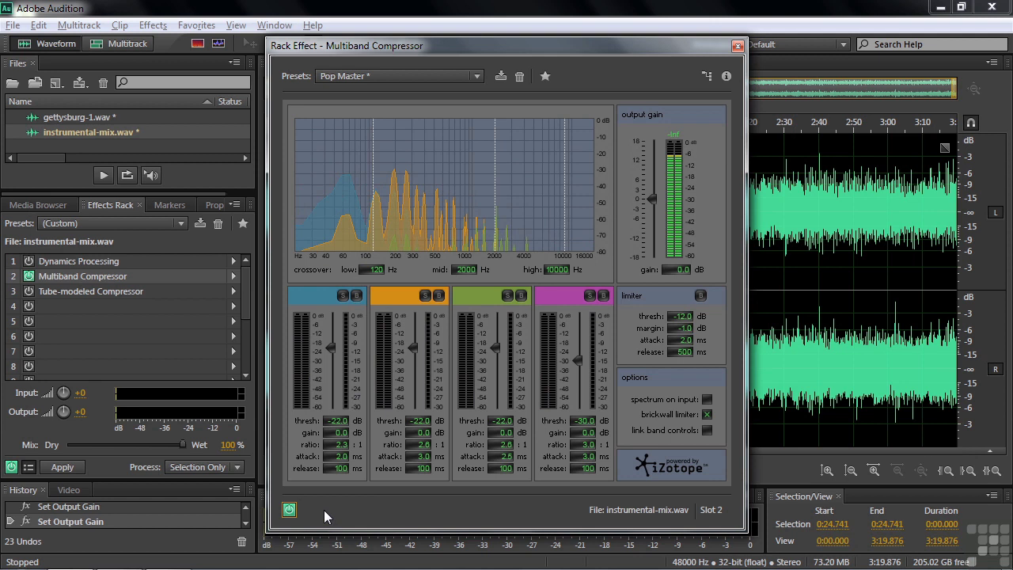
pyautogui.press('space')
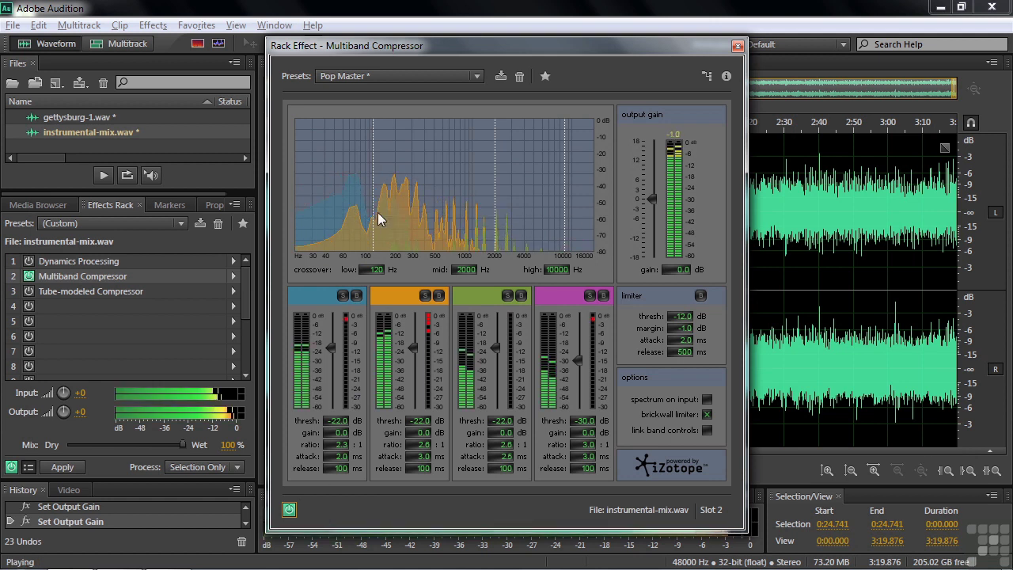
# Step: Solo band 1 with a -10.3 dB threshold, then band 2 with -27.0 dB
pyautogui.click(344, 294)
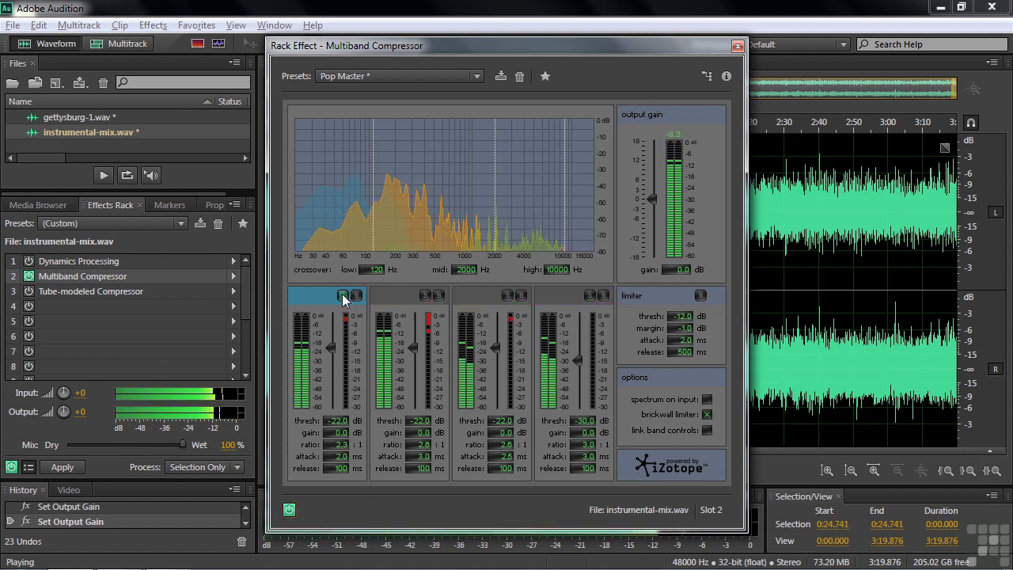
pyautogui.moveTo(336, 420)
pyautogui.mouseDown()
pyautogui.moveTo(372, 420)
pyautogui.moveTo(317, 420)
pyautogui.mouseUp()
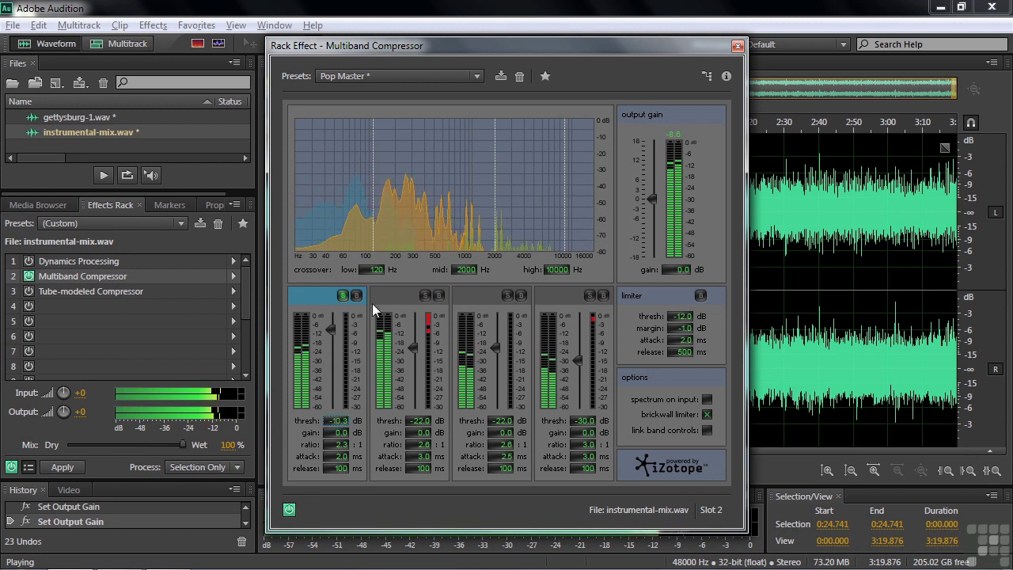
pyautogui.click(343, 295)
pyautogui.click(427, 295)
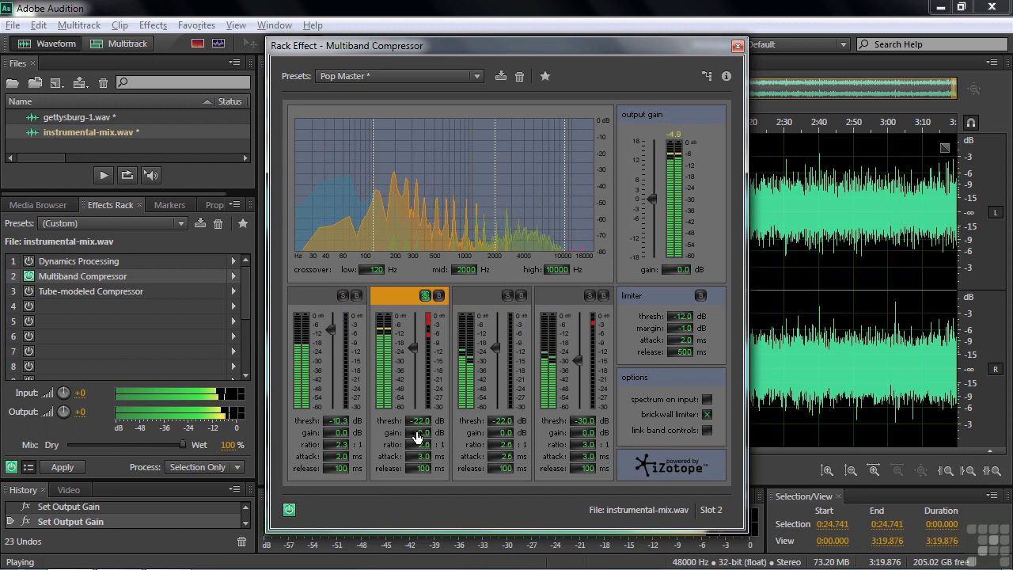
pyautogui.moveTo(418, 420)
pyautogui.mouseDown()
pyautogui.moveTo(354, 421)
pyautogui.moveTo(482, 425)
pyautogui.moveTo(461, 426)
pyautogui.mouseUp()
# Step: Move the mid crossover down to 481 Hz while replaying the mix
pyautogui.press('space')
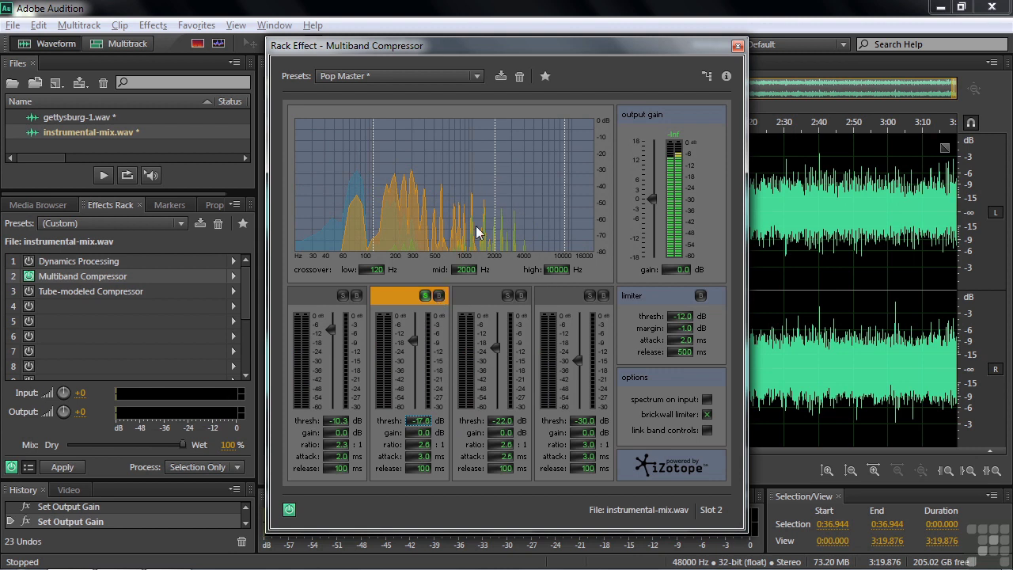
pyautogui.press('space')
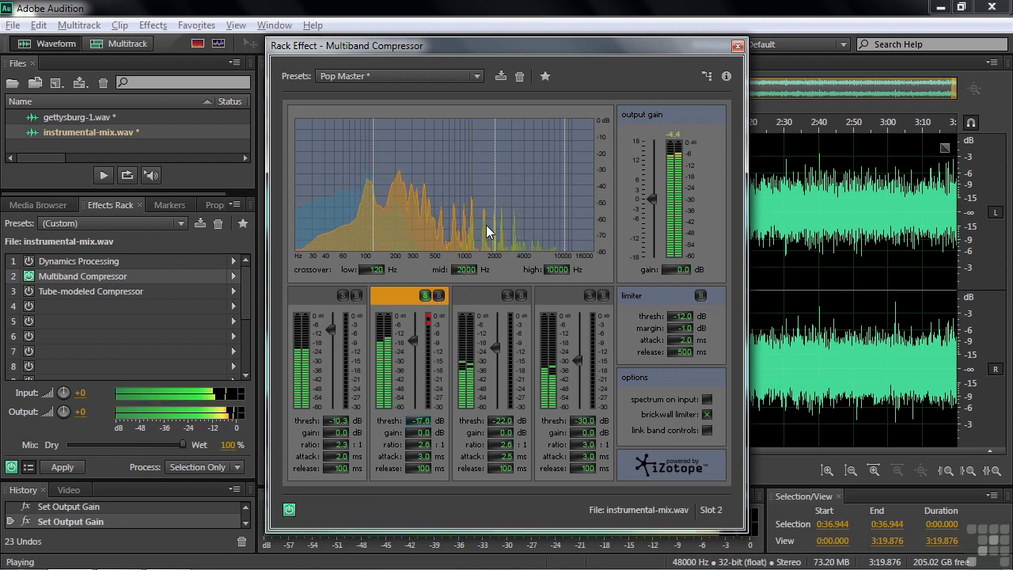
pyautogui.moveTo(493, 220)
pyautogui.mouseDown()
pyautogui.moveTo(432, 221)
pyautogui.moveTo(529, 220)
pyautogui.moveTo(434, 221)
pyautogui.mouseUp()
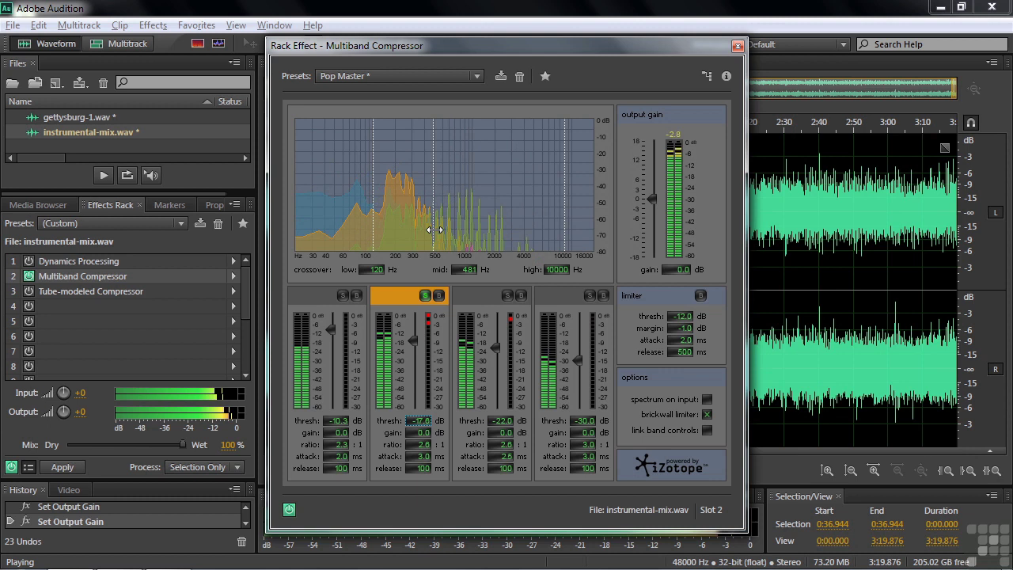
pyautogui.press('space')
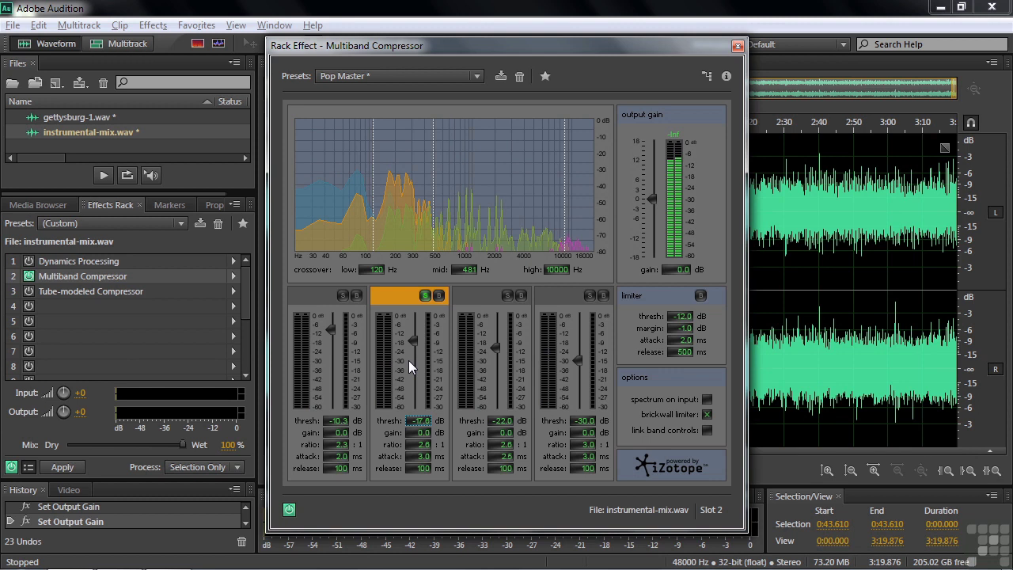
# Step: Close the Multiband Compressor and open the Tube-modeled Compressor as the only active effect
pyautogui.click(737, 46)
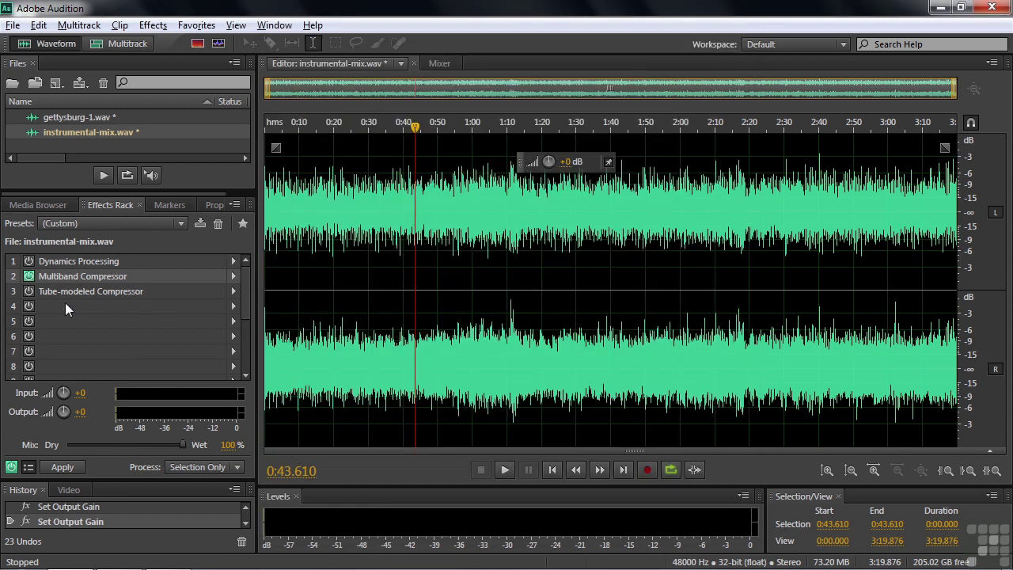
pyautogui.click(28, 291)
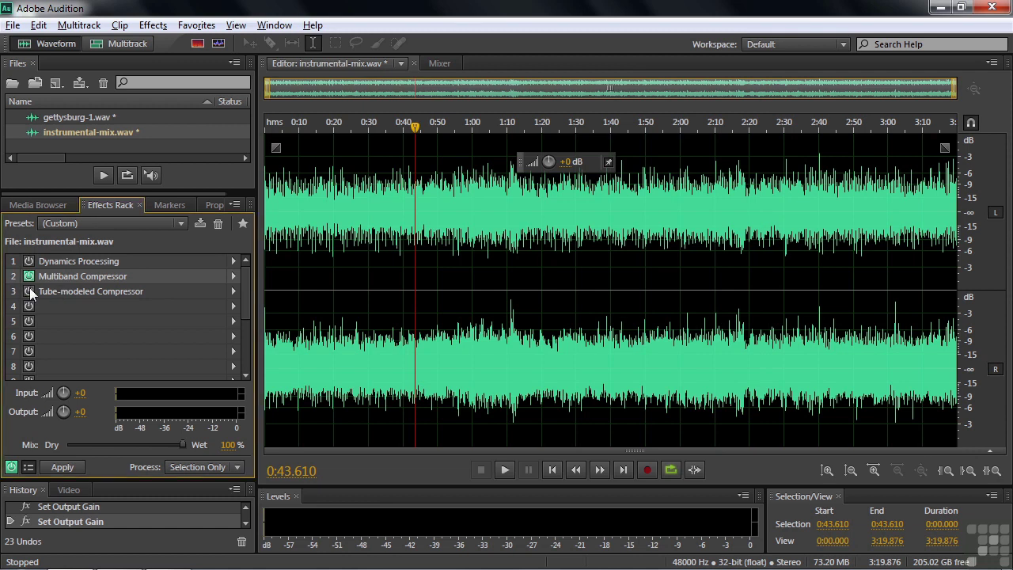
pyautogui.click(29, 276)
pyautogui.doubleClick(58, 292)
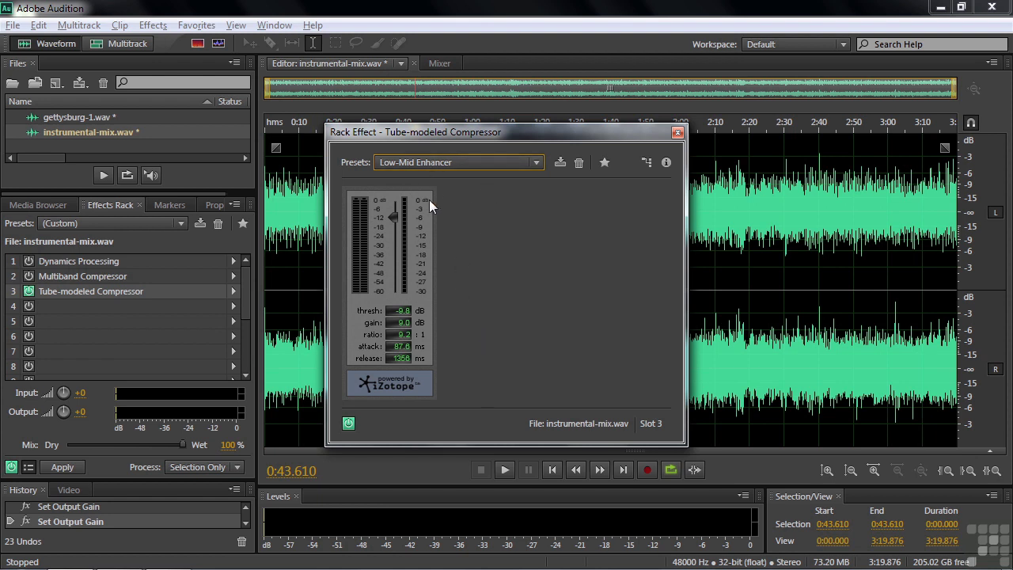
# Step: Play the mix through the tube compressor and keep its Low-Mid Enhancer preset
pyautogui.press('space')
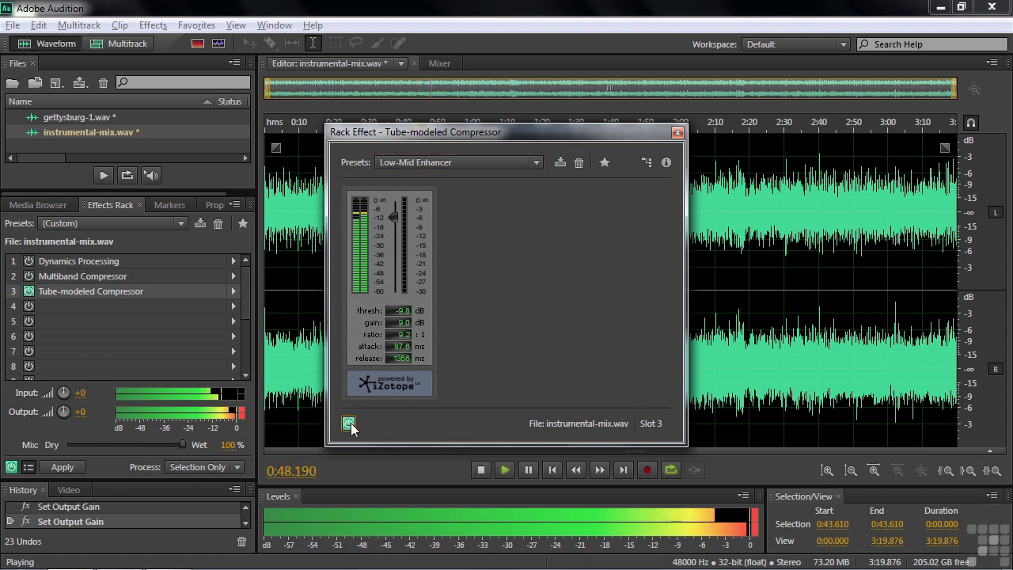
pyautogui.press('space')
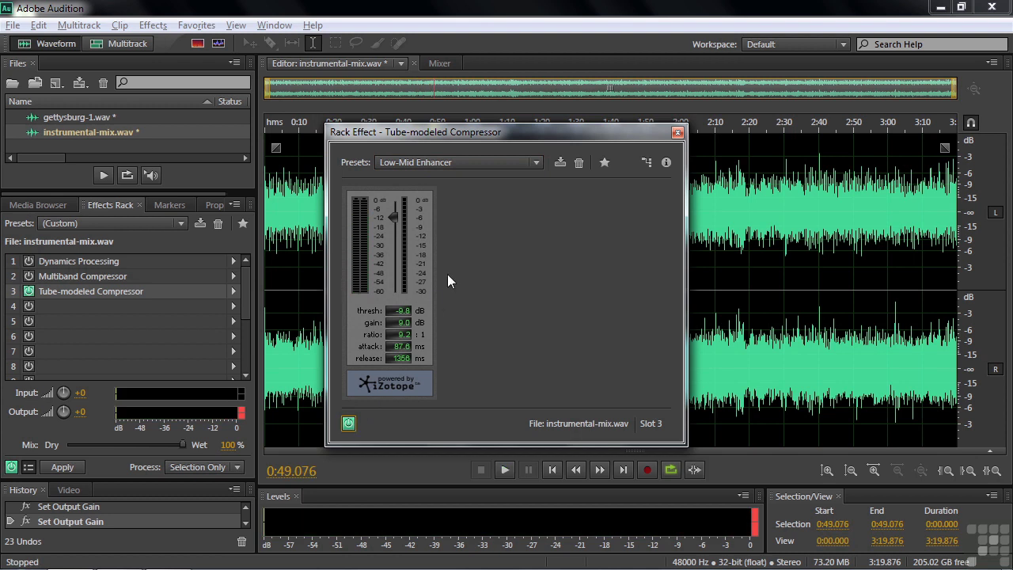
pyautogui.click(538, 163)
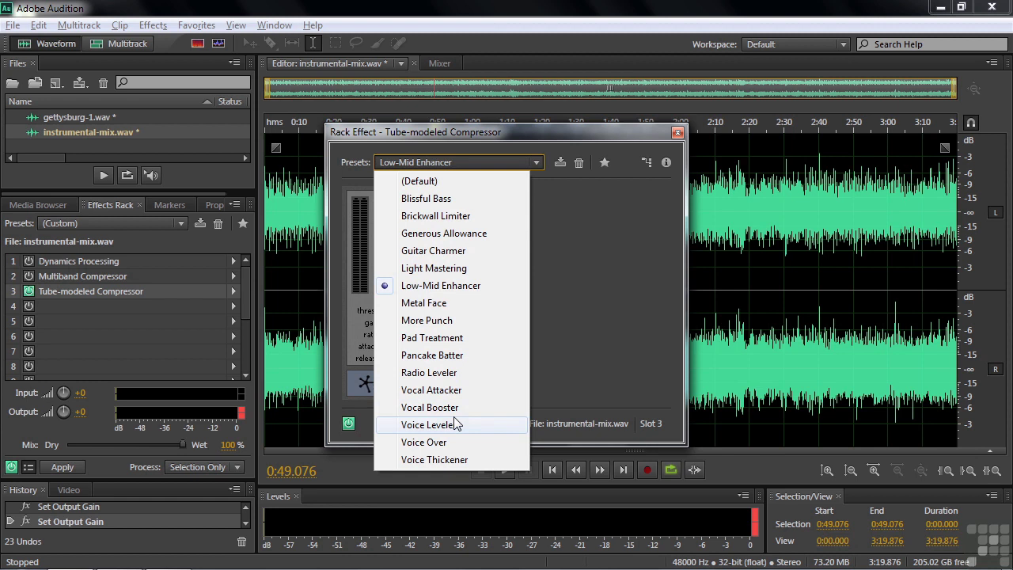
pyautogui.click(539, 319)
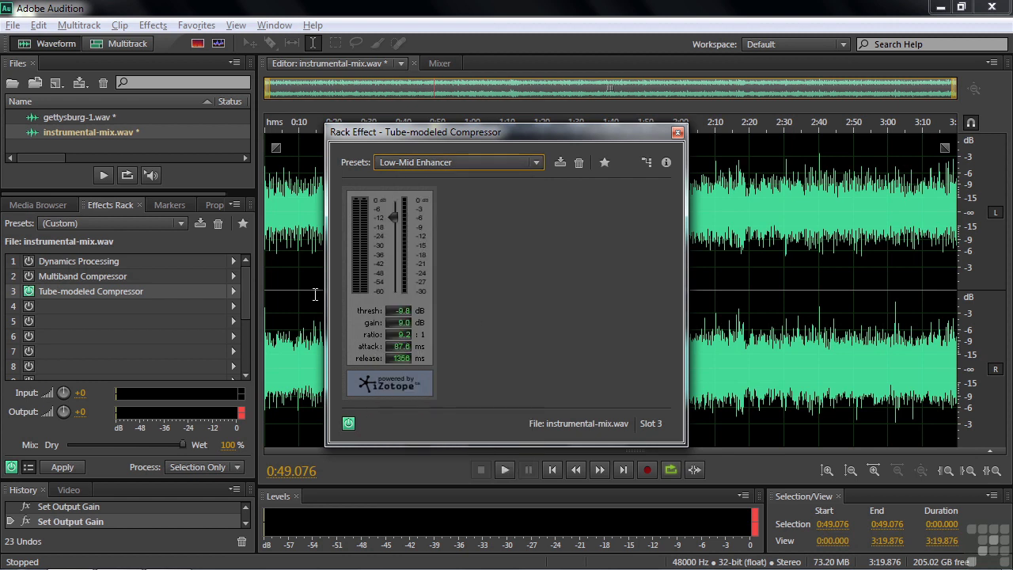
# Step: Open gettysburg-1.wav and its Tube-modeled Compressor settings on the Vocal Booster preset
pyautogui.click(55, 117)
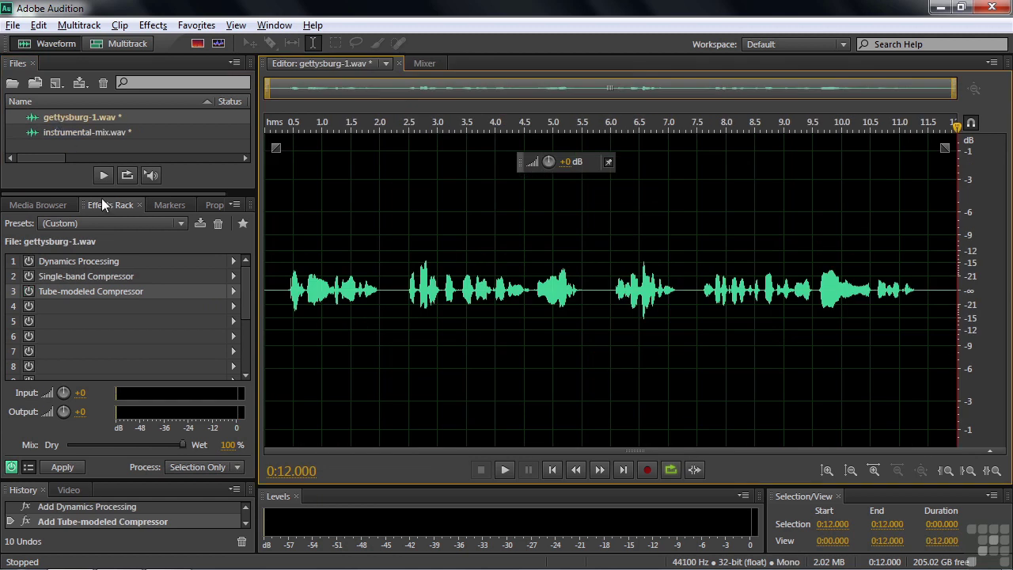
pyautogui.click(107, 293)
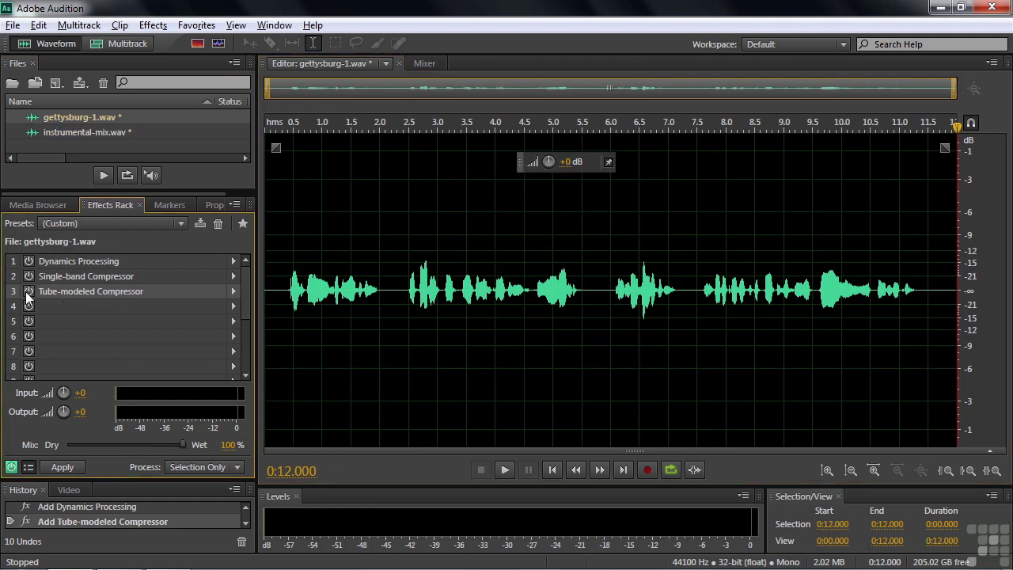
pyautogui.doubleClick(52, 292)
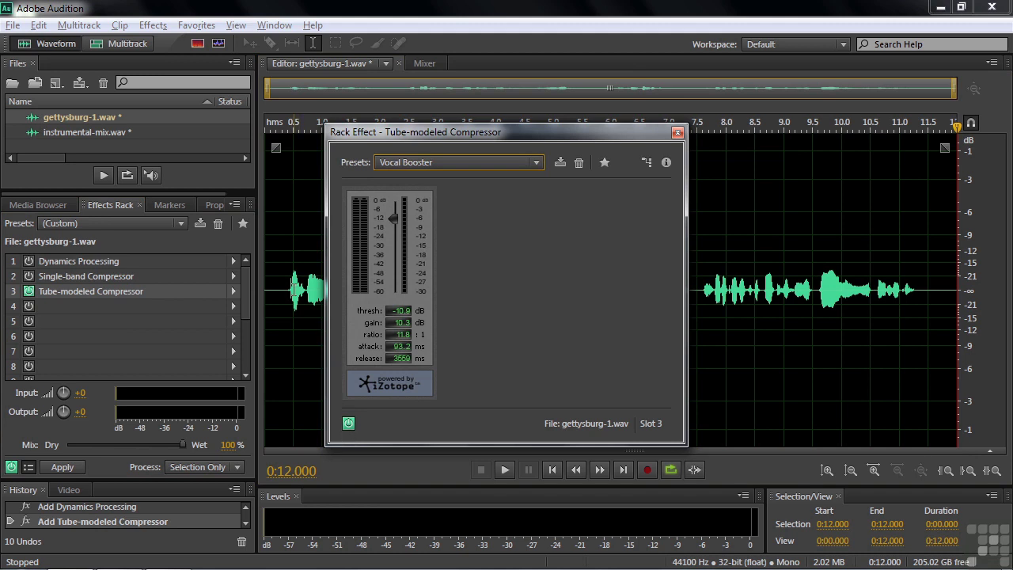
# Step: Play the narration from 0.5 seconds, comparing the compressor bypassed and active
pyautogui.click(294, 290)
pyautogui.press('space')
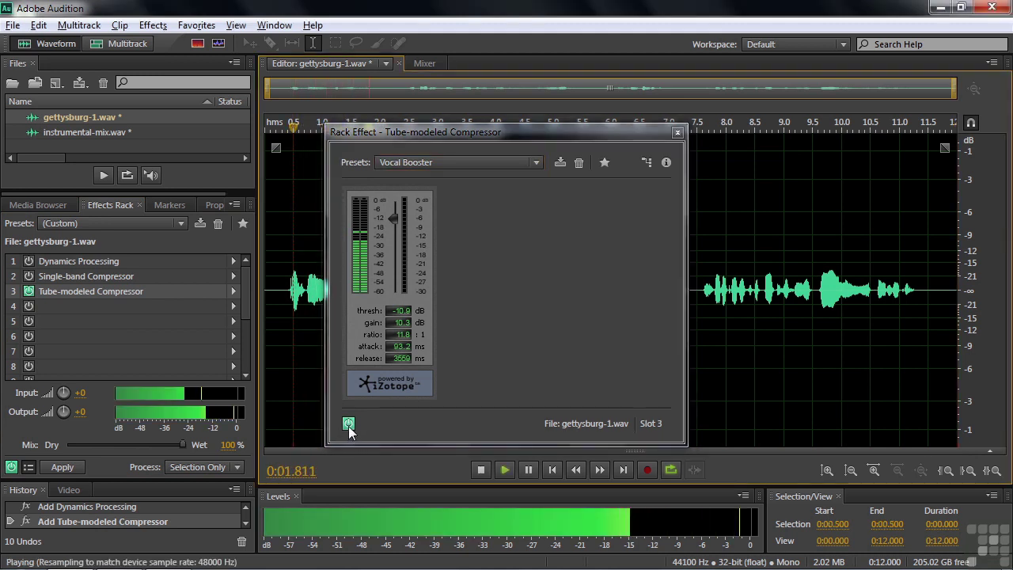
pyautogui.click(348, 424)
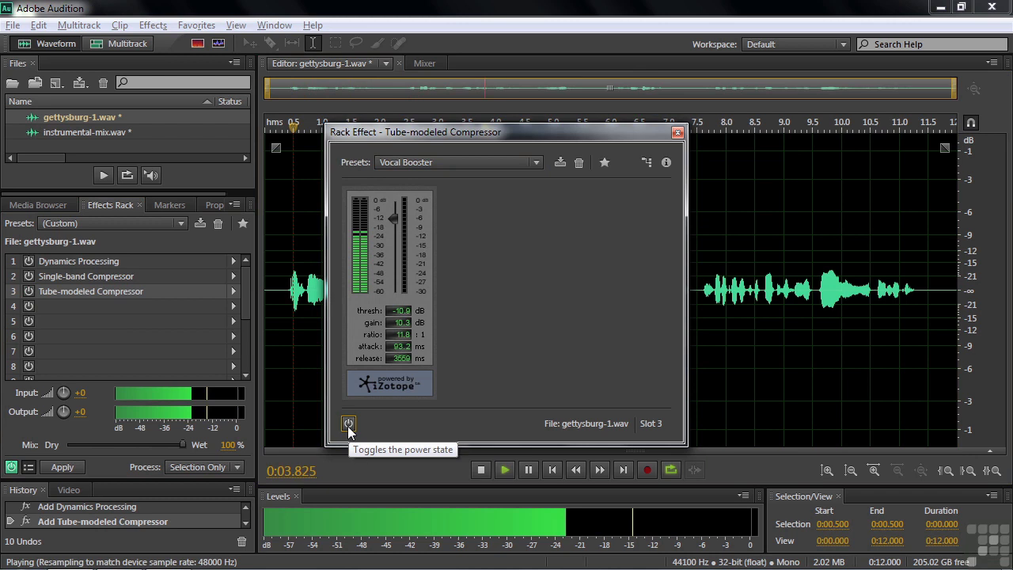
pyautogui.click(348, 424)
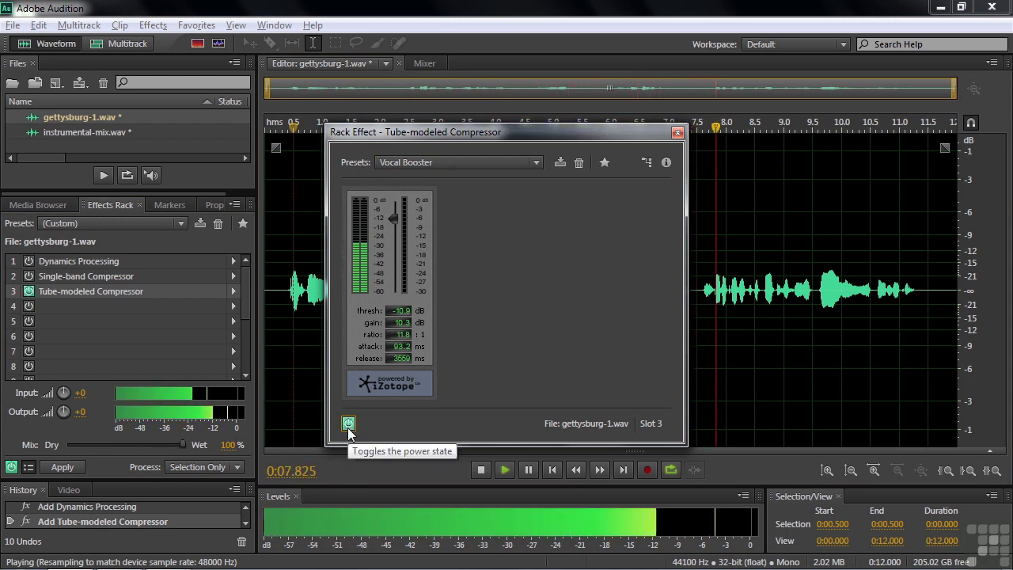
pyautogui.press('space')
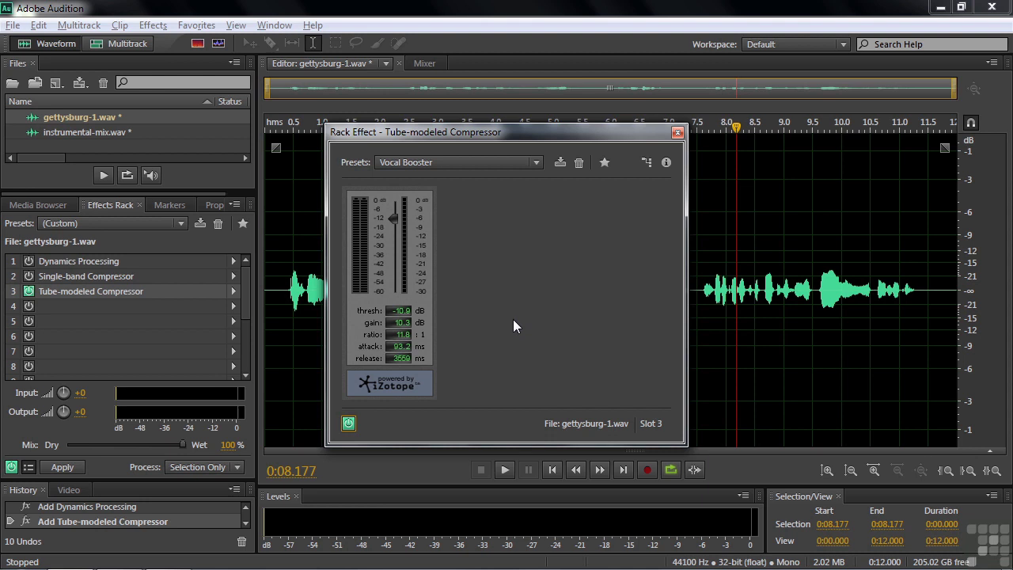
# Step: Audition the narration with the Voice Over compressor preset
pyautogui.click(535, 163)
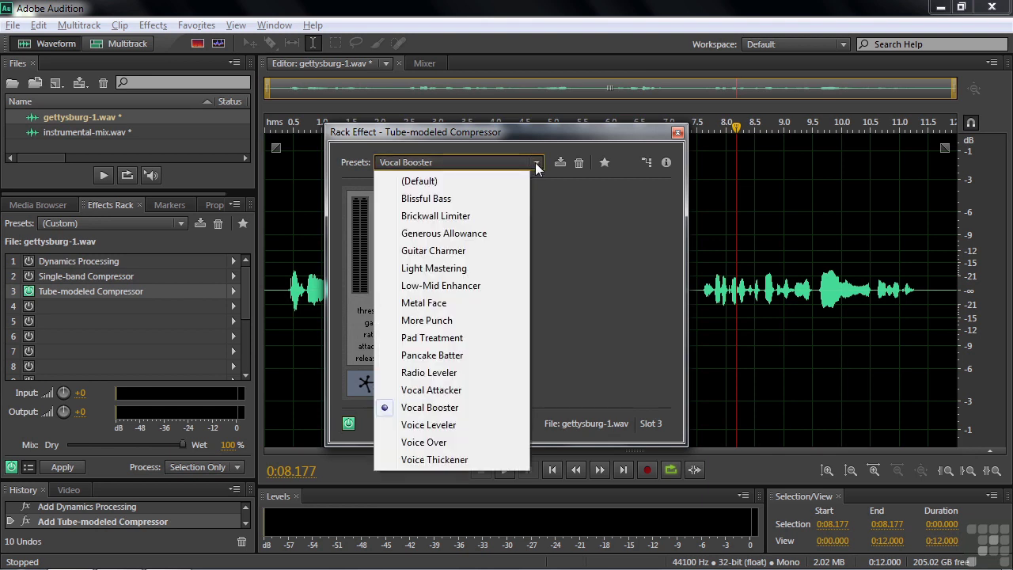
pyautogui.click(428, 441)
pyautogui.press('space')
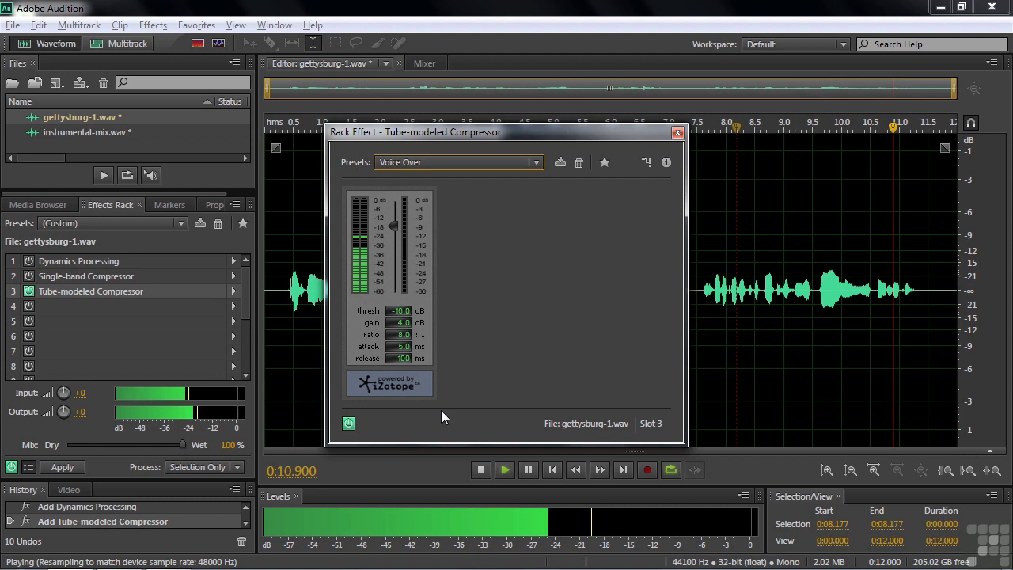
pyautogui.press('space')
pyautogui.click(287, 279)
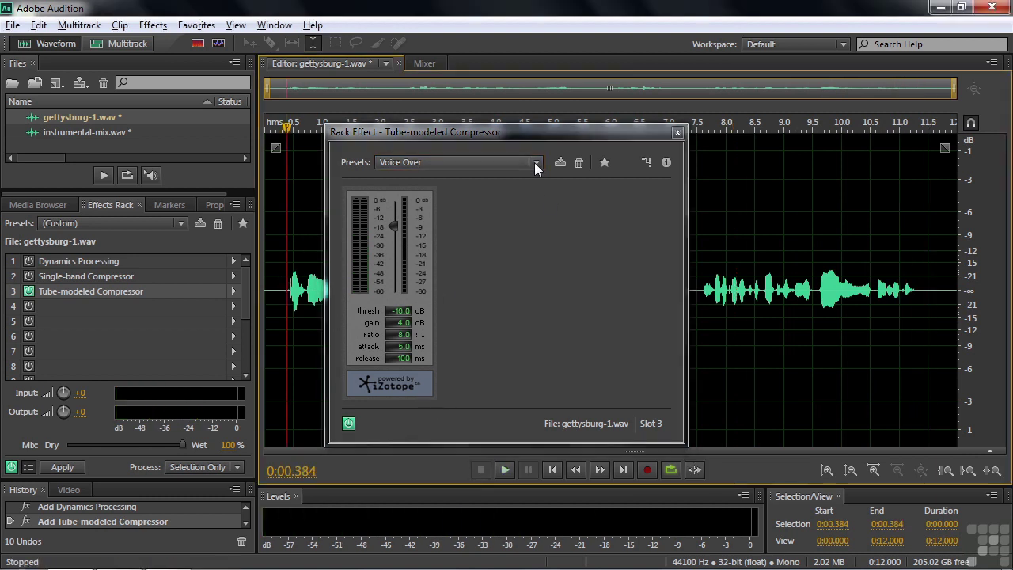
# Step: Audition the narration with the Voice Leveler preset
pyautogui.click(536, 163)
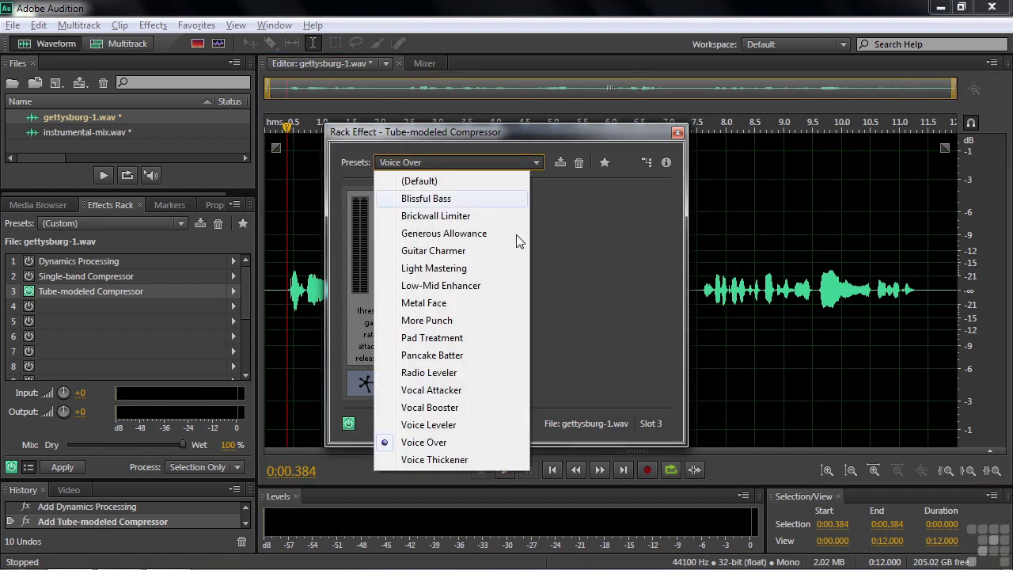
pyautogui.click(453, 422)
pyautogui.press('space')
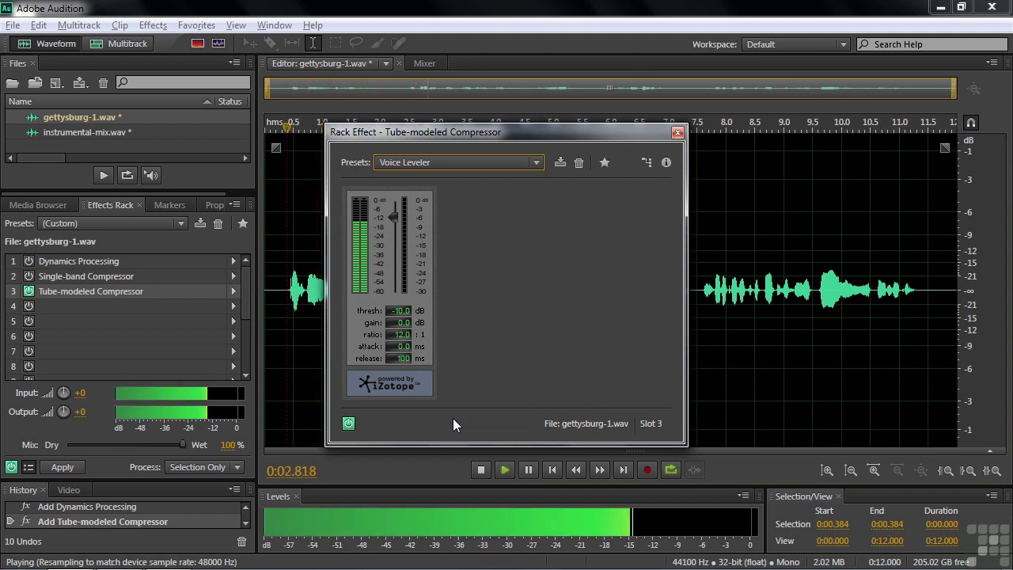
pyautogui.press('space')
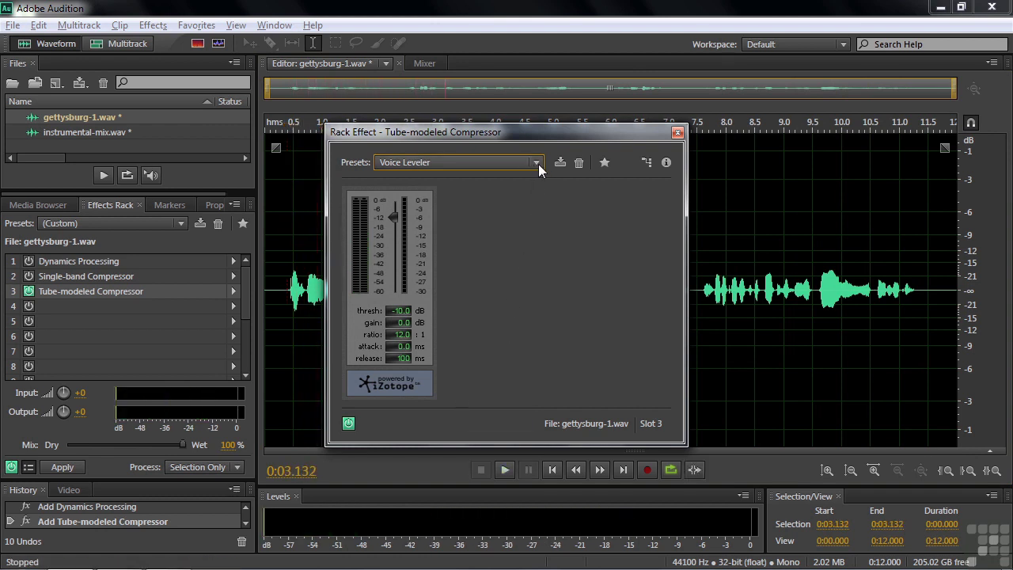
# Step: Audition the narration from near the start with the Vocal Attacker preset
pyautogui.click(537, 162)
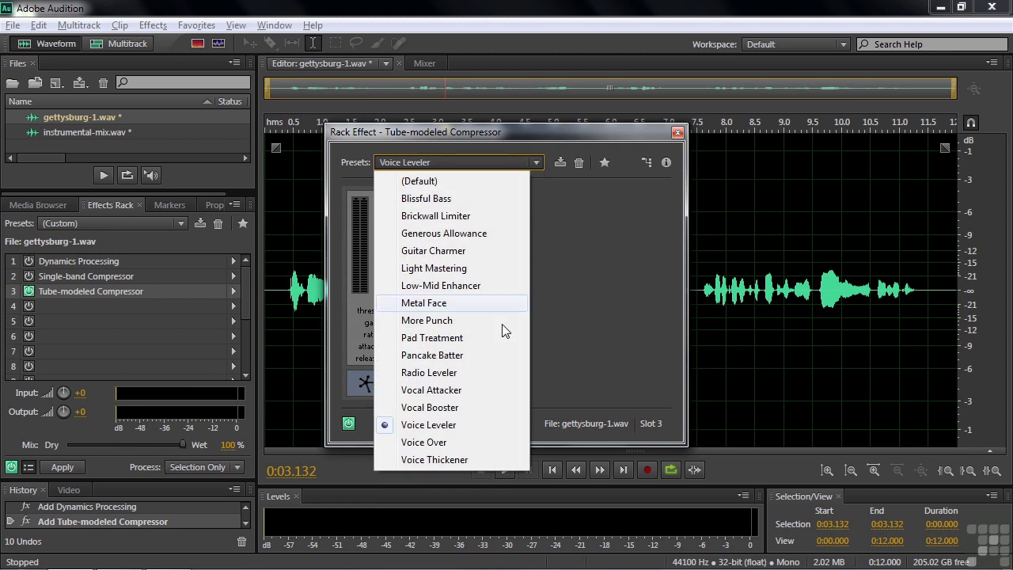
pyautogui.click(447, 389)
pyautogui.click(286, 293)
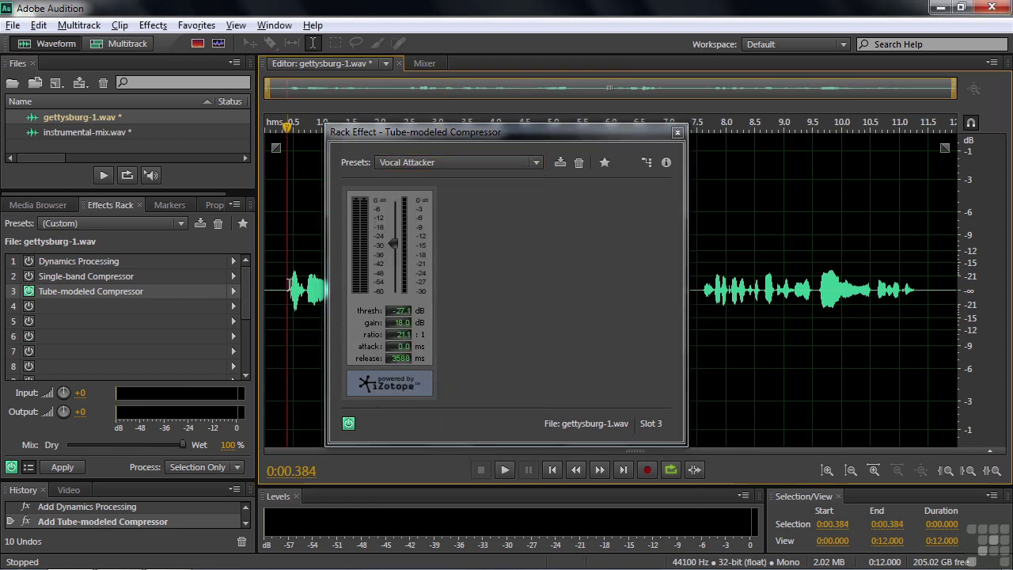
pyautogui.press('space')
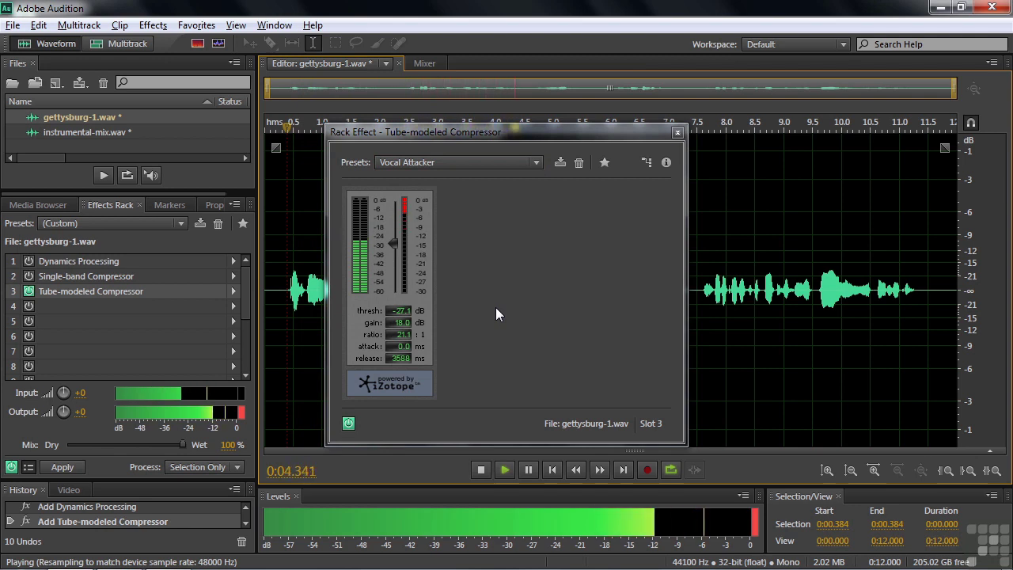
pyautogui.press('space')
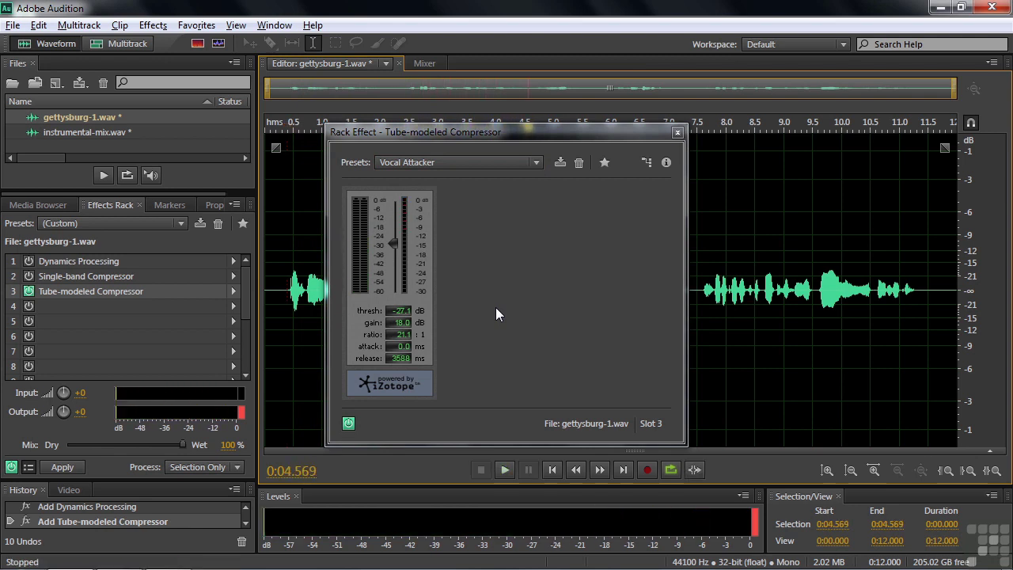
pyautogui.press('space')
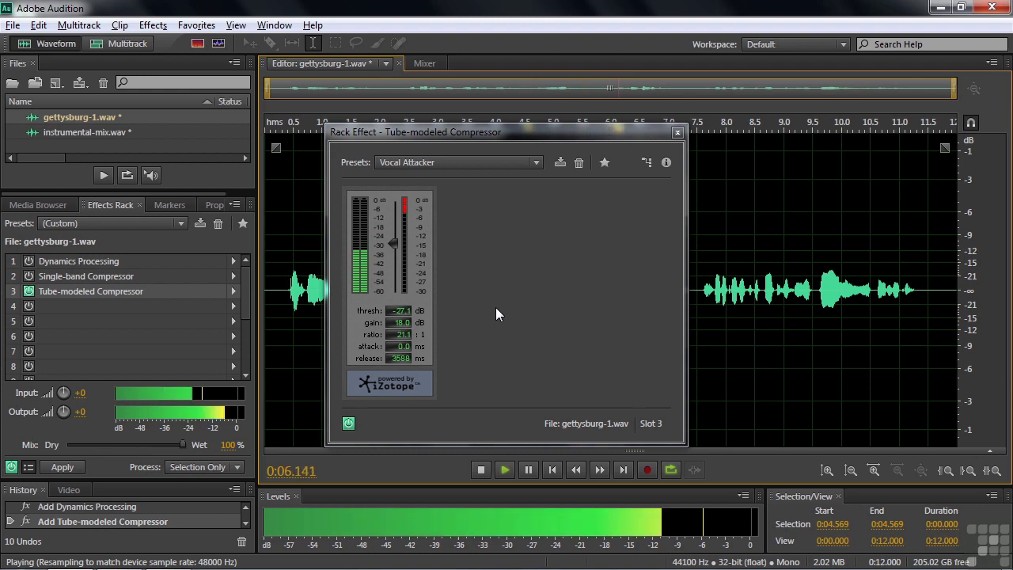
pyautogui.press('space')
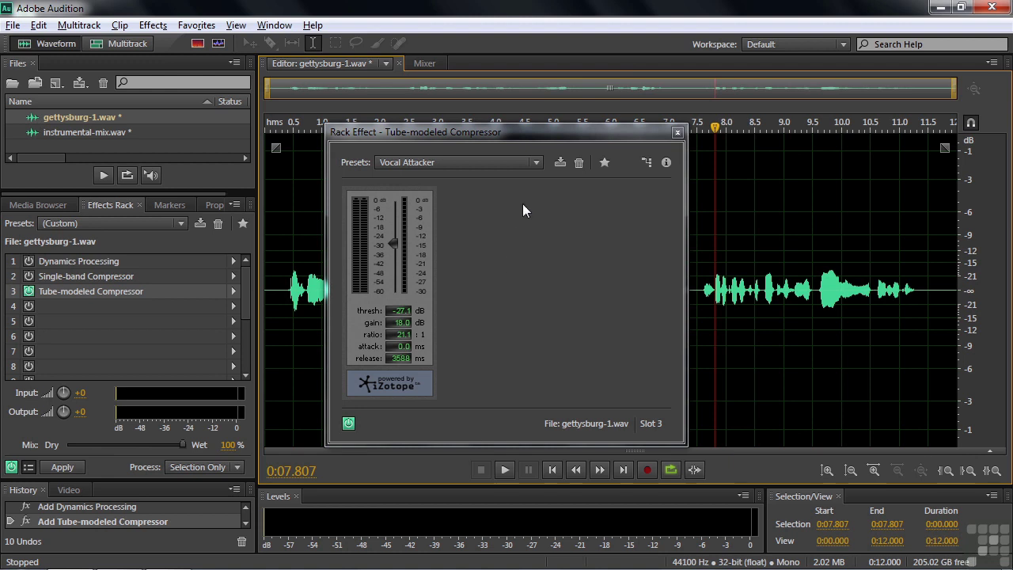
# Step: Keep Vocal Attacker and close the Tube-modeled Compressor settings
pyautogui.click(514, 163)
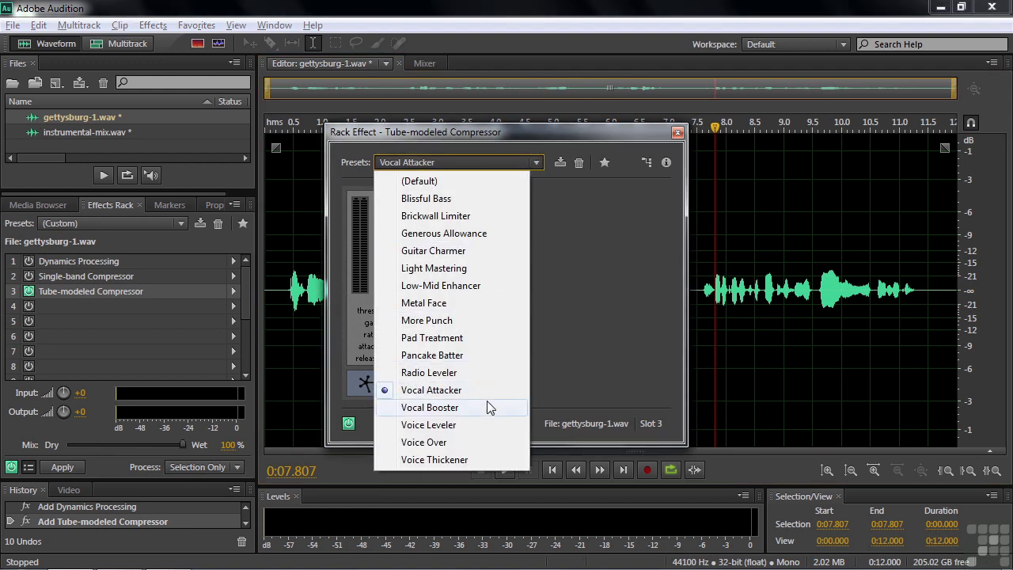
pyautogui.click(564, 216)
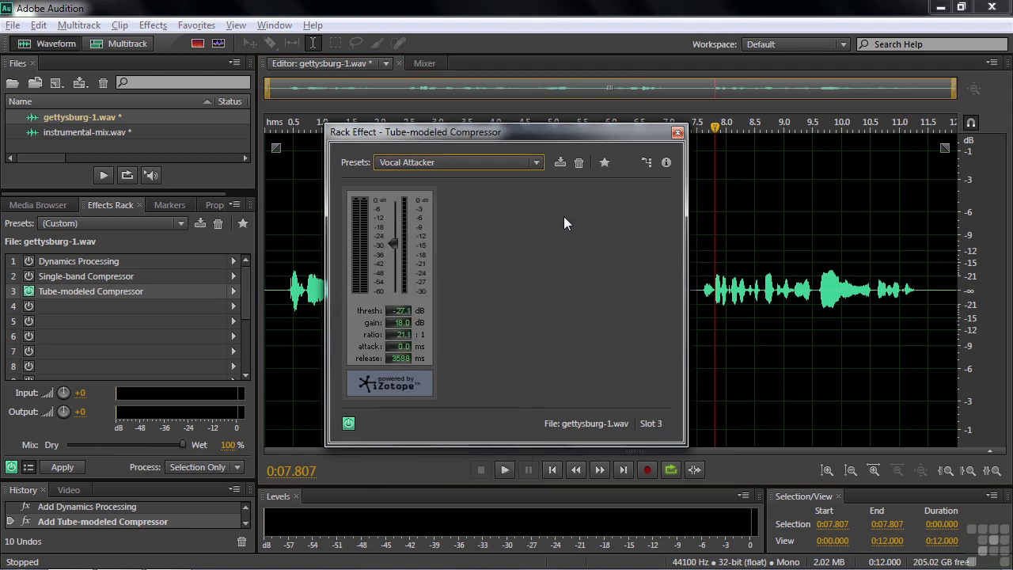
pyautogui.click(678, 132)
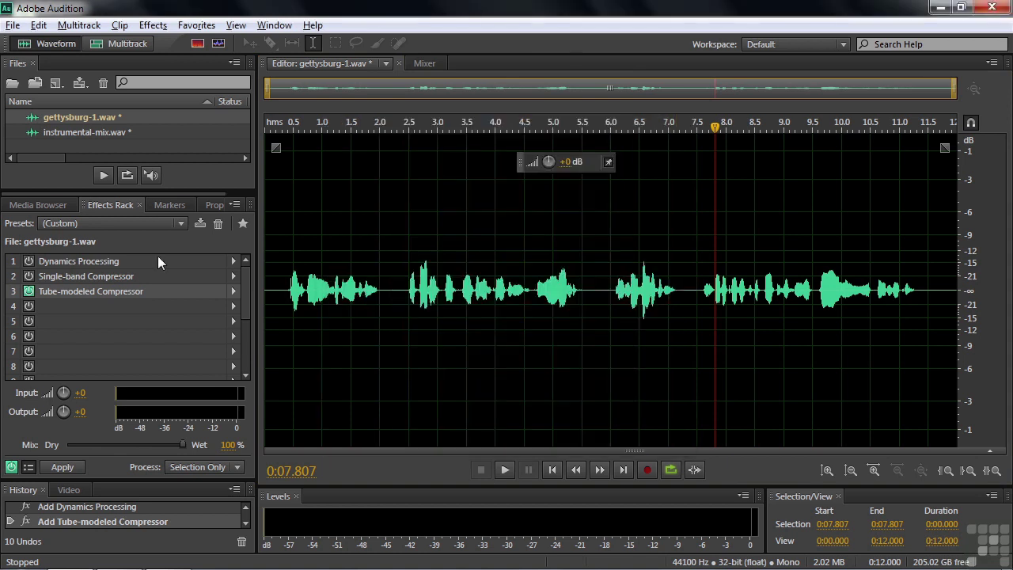
# Step: Enable the narration's Dynamics Processing and audition it with the Rock Vocal preset
pyautogui.doubleClick(54, 261)
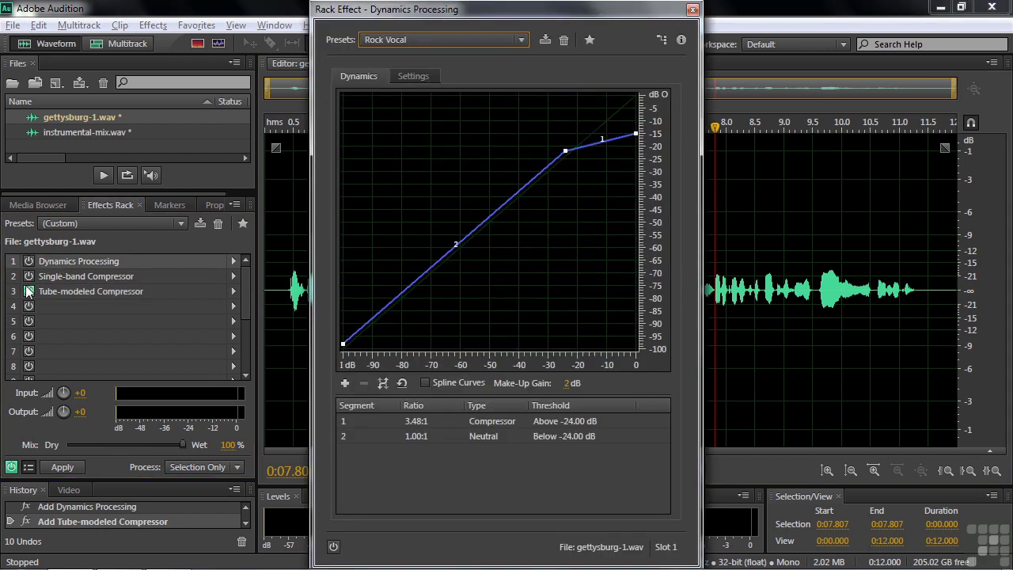
pyautogui.click(29, 261)
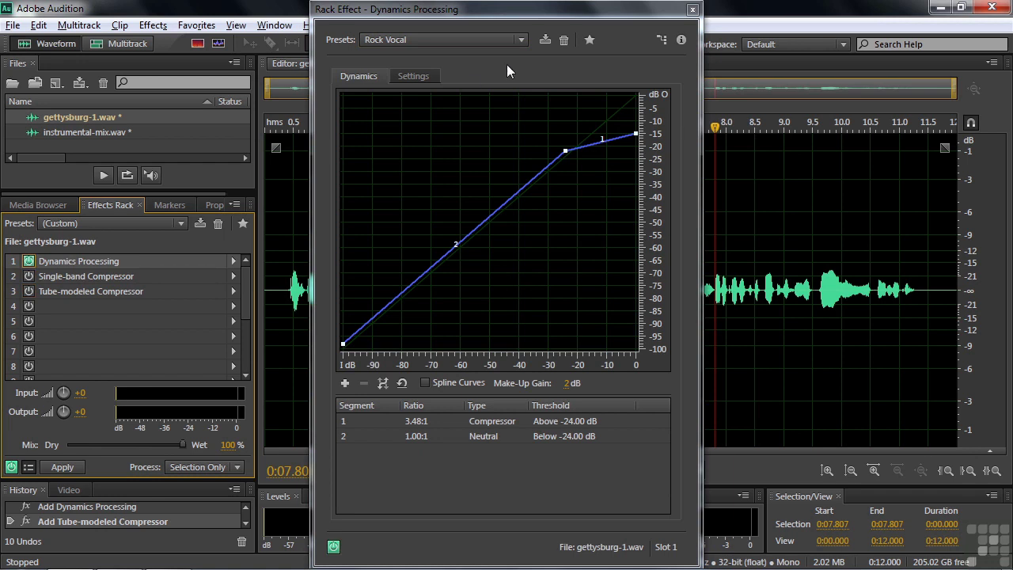
pyautogui.click(522, 40)
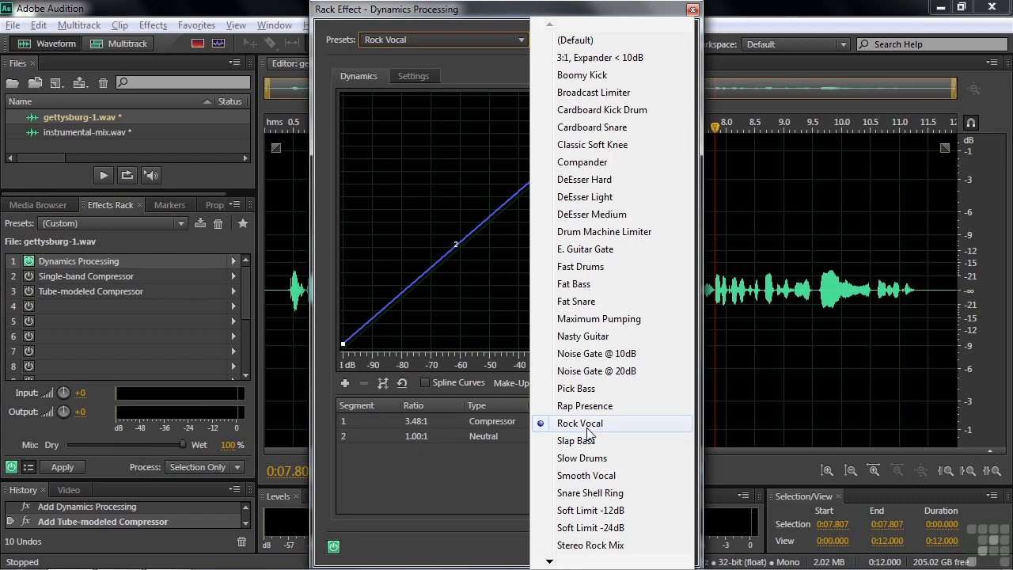
pyautogui.click(293, 297)
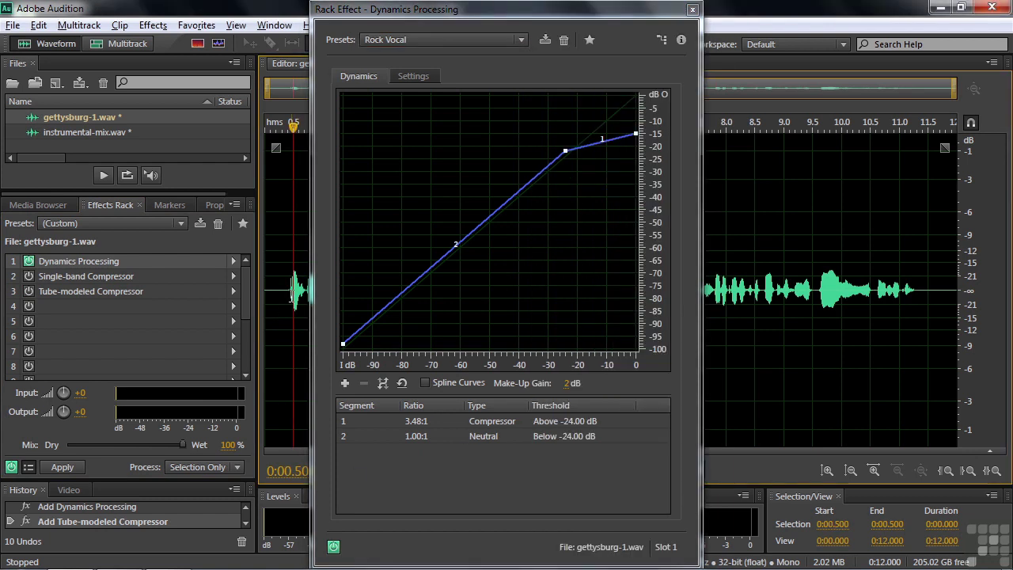
pyautogui.press('space')
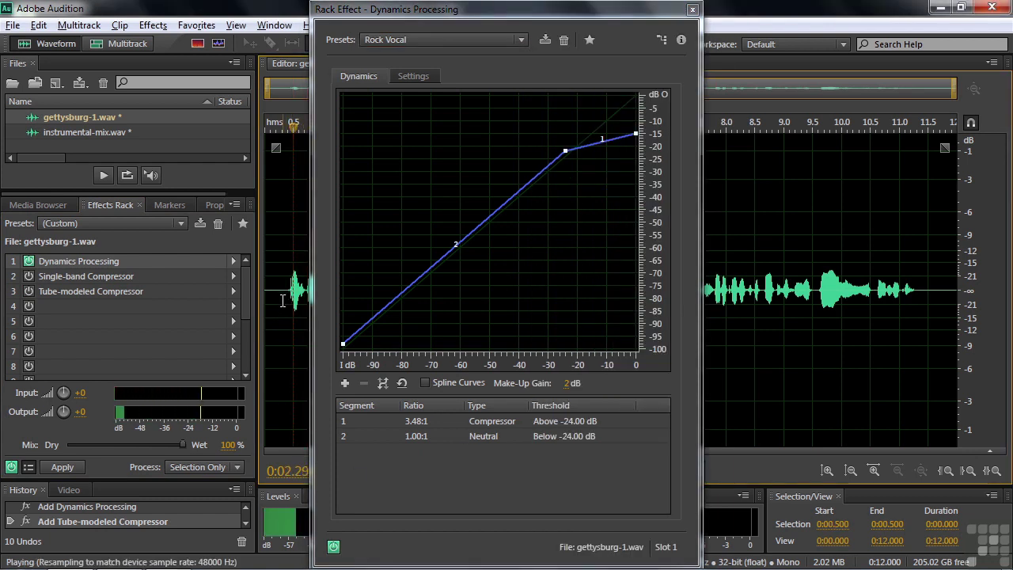
pyautogui.press('space')
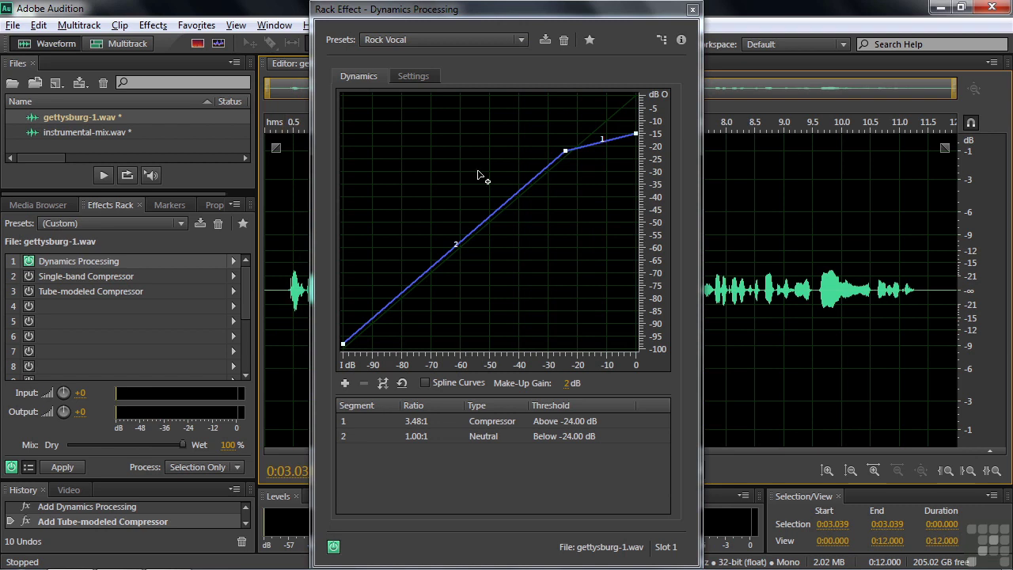
# Step: Switch Dynamics Processing to the Voice Over preset, audition the narration, and close the settings
pyautogui.click(522, 39)
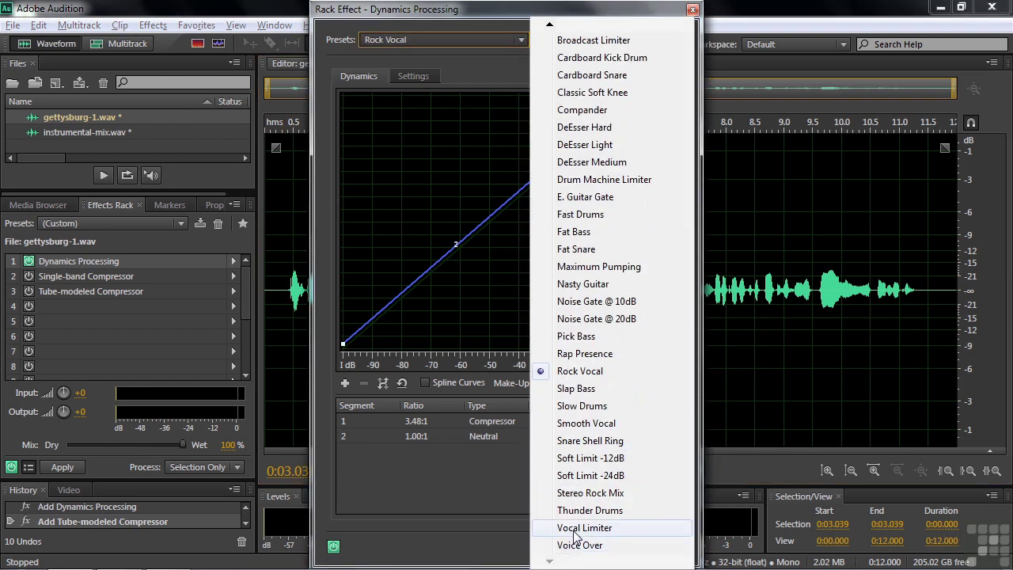
pyautogui.click(580, 545)
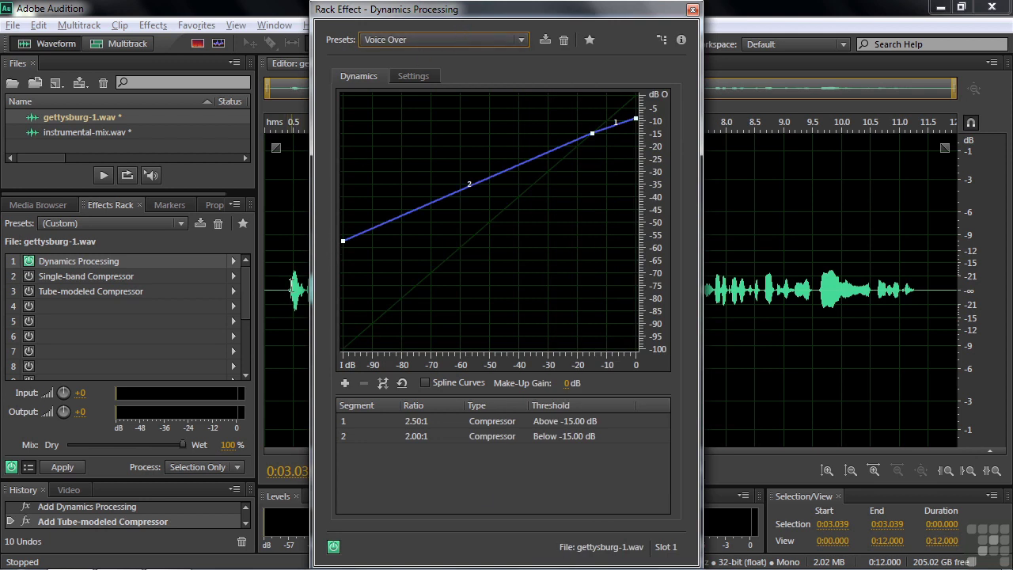
pyautogui.click(292, 286)
pyautogui.press('space')
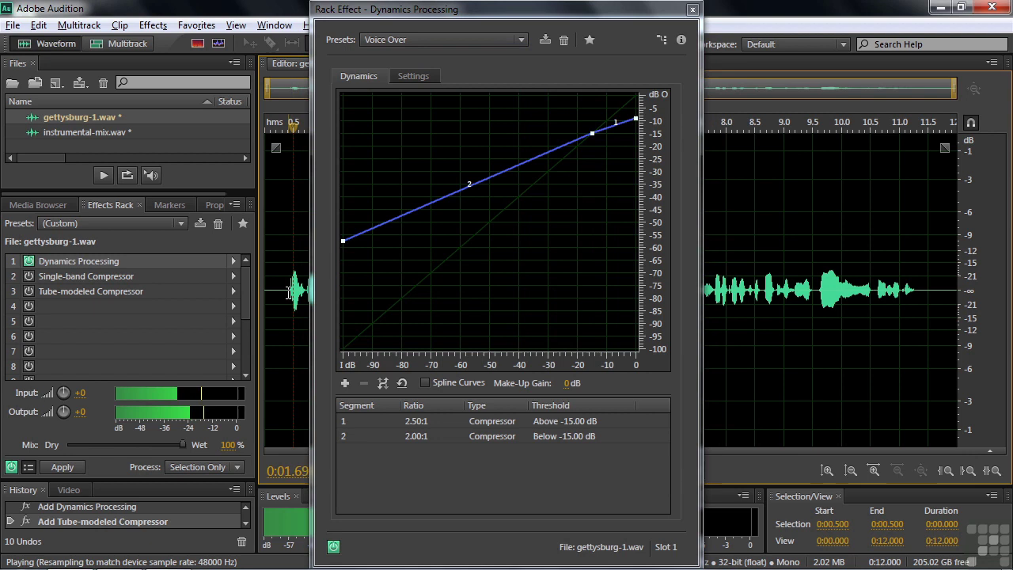
pyautogui.press('space')
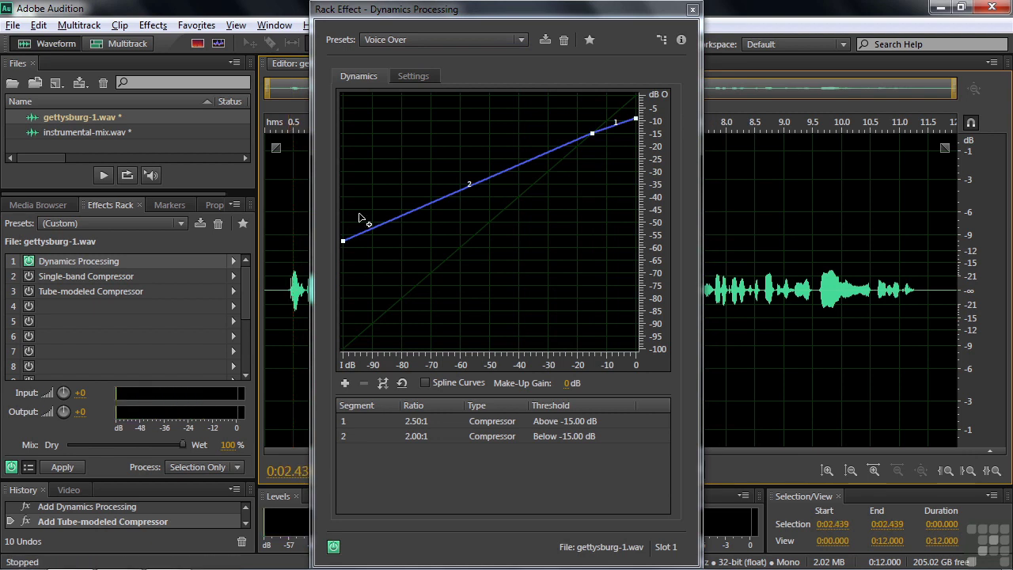
pyautogui.press('space')
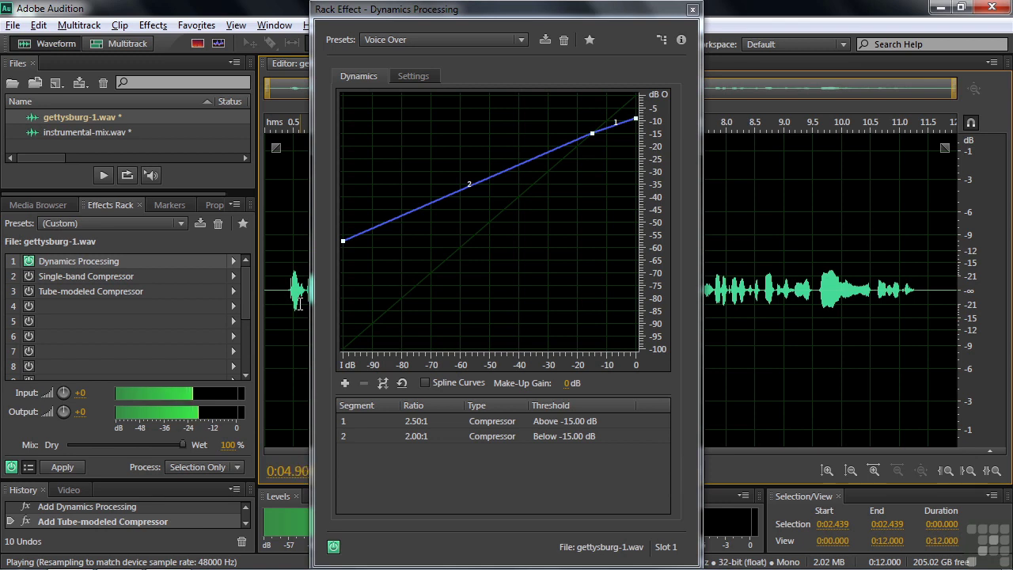
pyautogui.press('space')
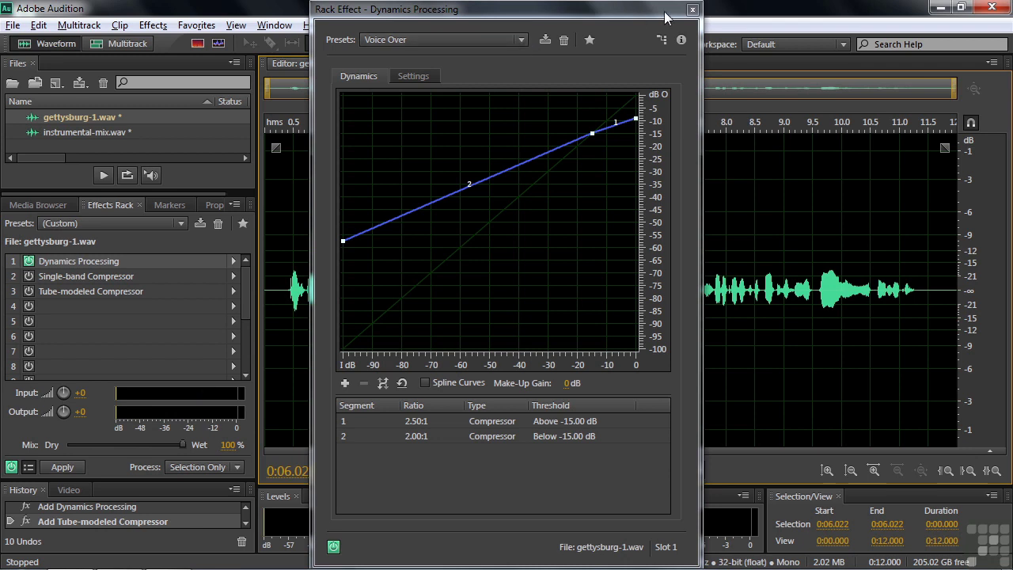
pyautogui.click(693, 10)
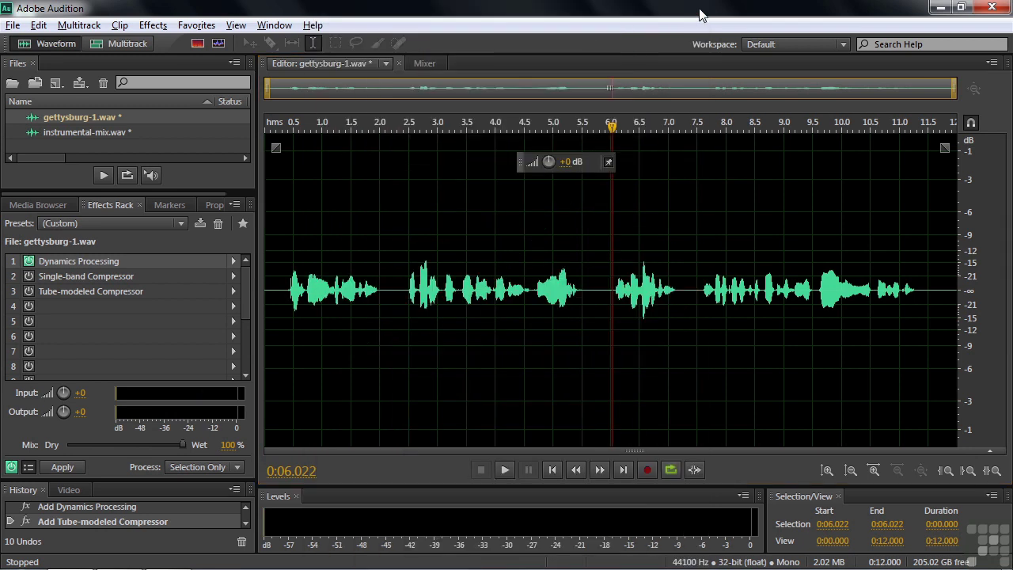
# Step: Audition the narration through the Single-band Compressor's Brickwall Limiter preset
pyautogui.doubleClick(66, 276)
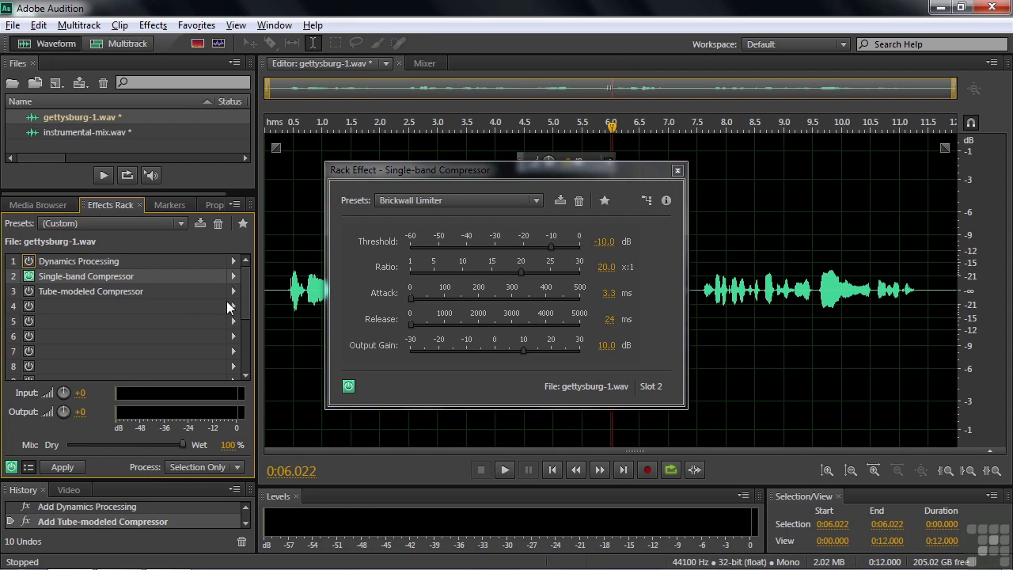
pyautogui.click(284, 289)
pyautogui.press('space')
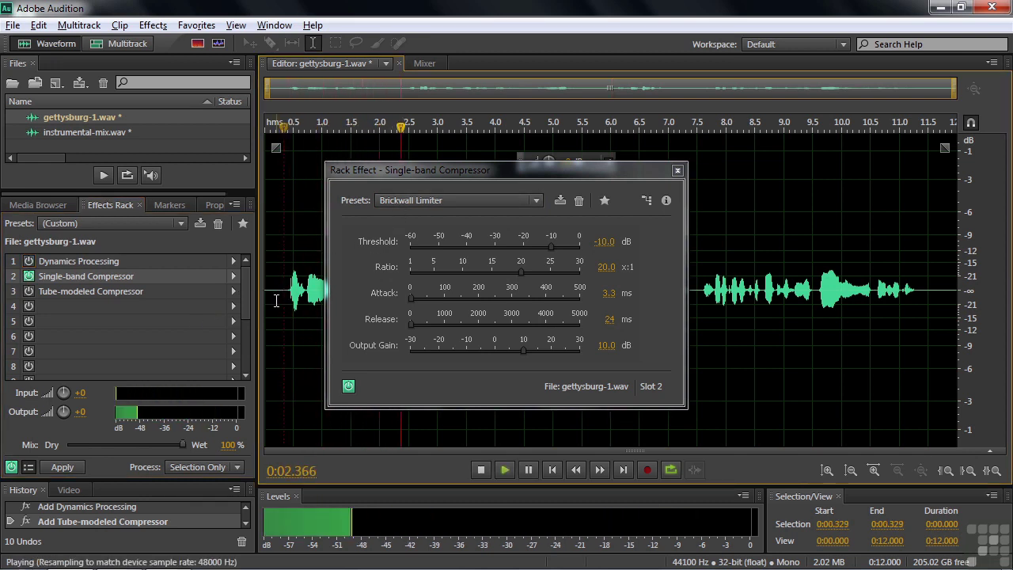
pyautogui.press('space')
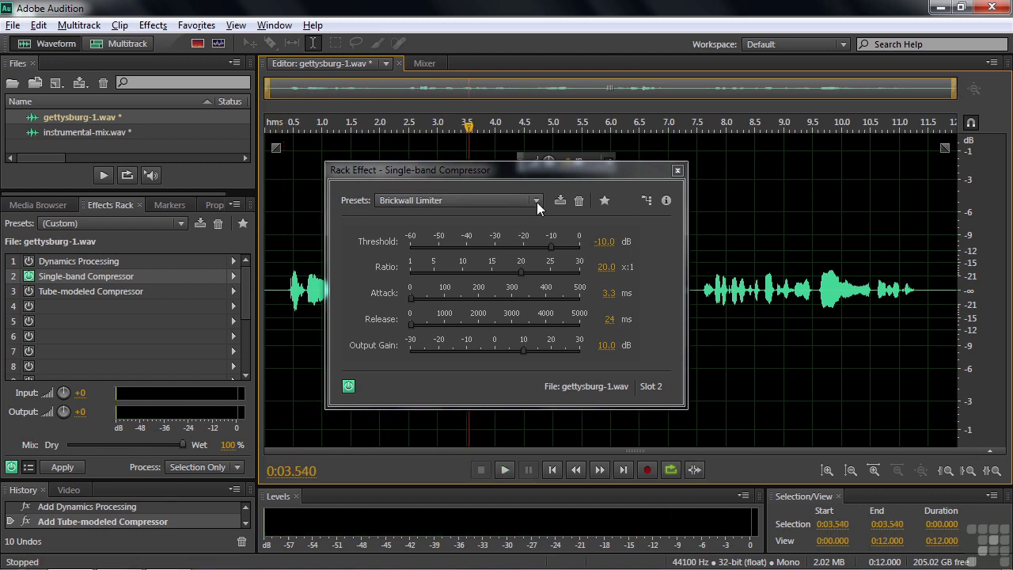
# Step: Apply the Voice Over compressor preset (-16 dB threshold, 8:1 ratio, 4 dB gain) and audition it
pyautogui.click(536, 202)
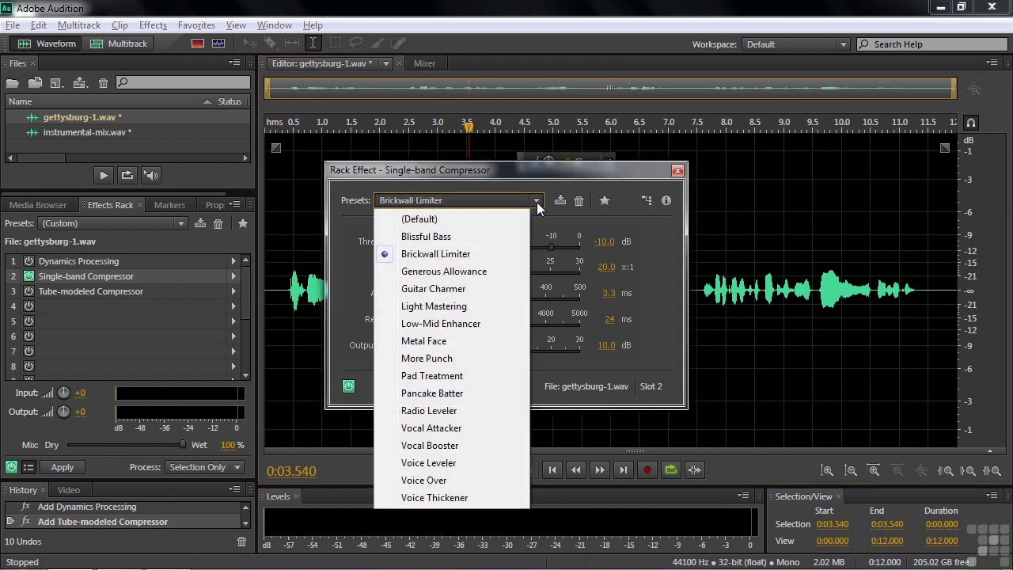
pyautogui.click(439, 481)
pyautogui.click(282, 292)
pyautogui.press('space')
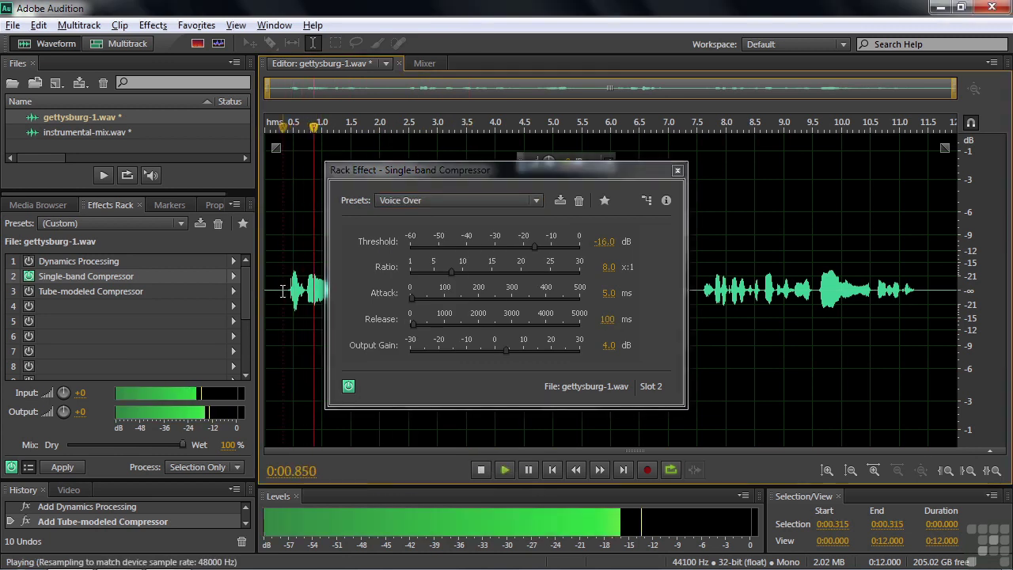
pyautogui.press('space')
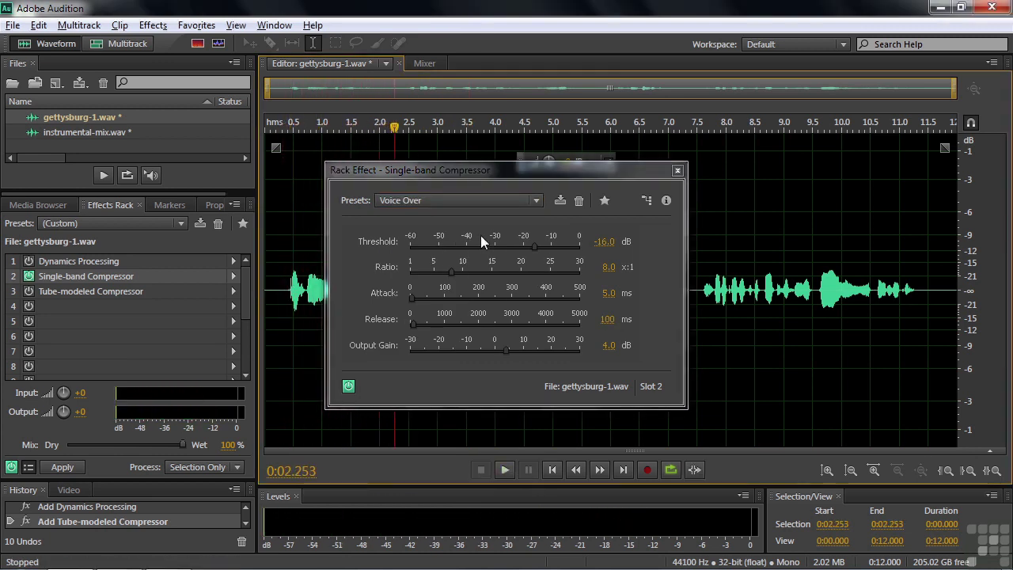
pyautogui.moveTo(563, 169); pyautogui.dragTo(566, 162)
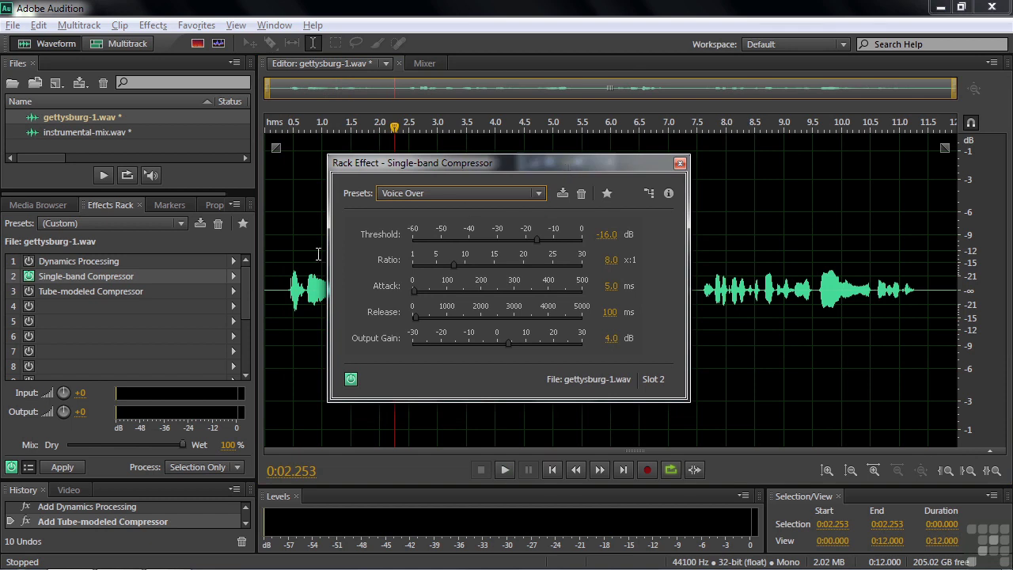
# Step: On instrumental-mix.wav, inspect Dynamics Processing (Boomy Kick) and enable the Multiband Compressor (Pop Master)
pyautogui.doubleClick(66, 133)
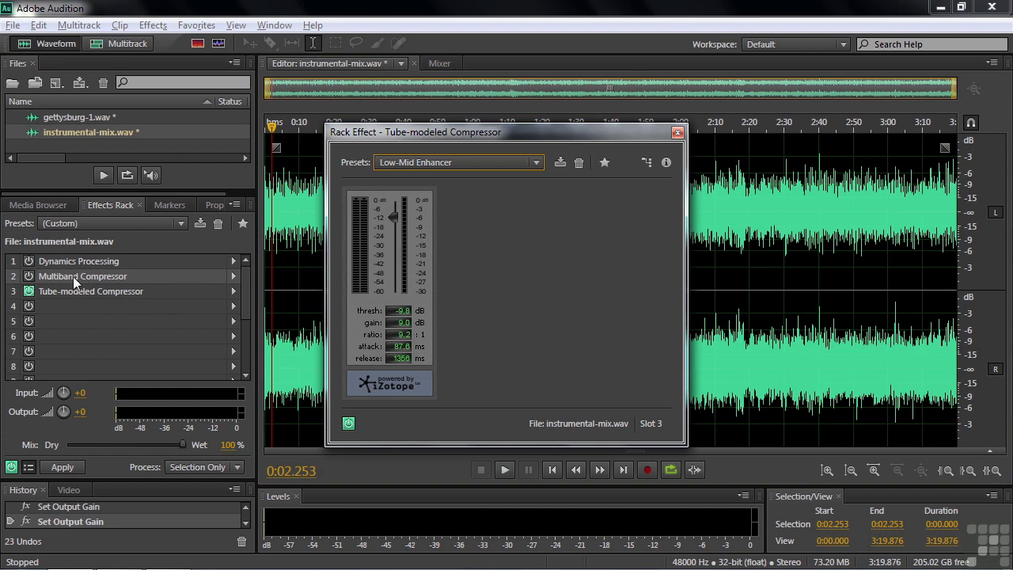
pyautogui.doubleClick(73, 276)
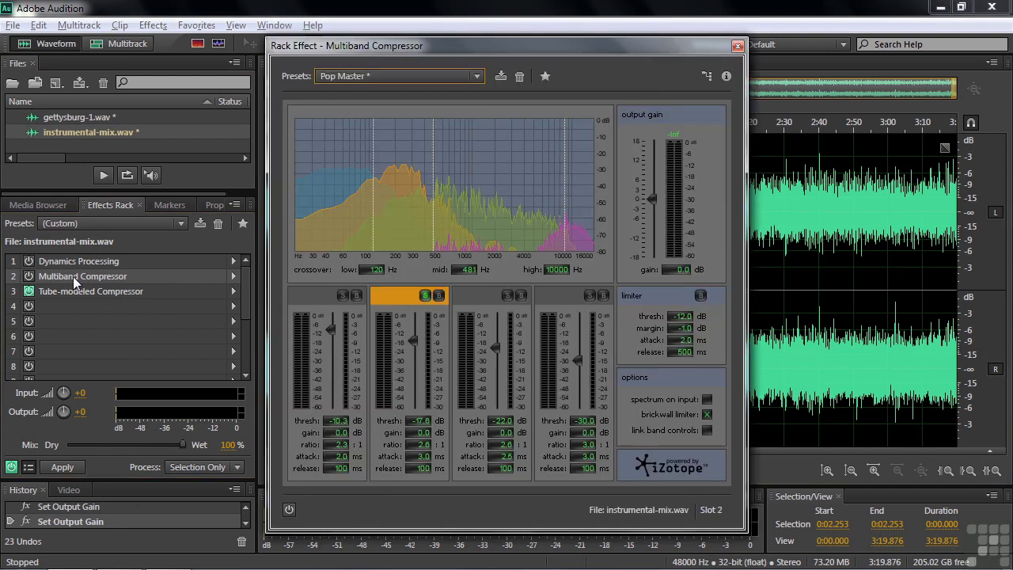
pyautogui.doubleClick(76, 262)
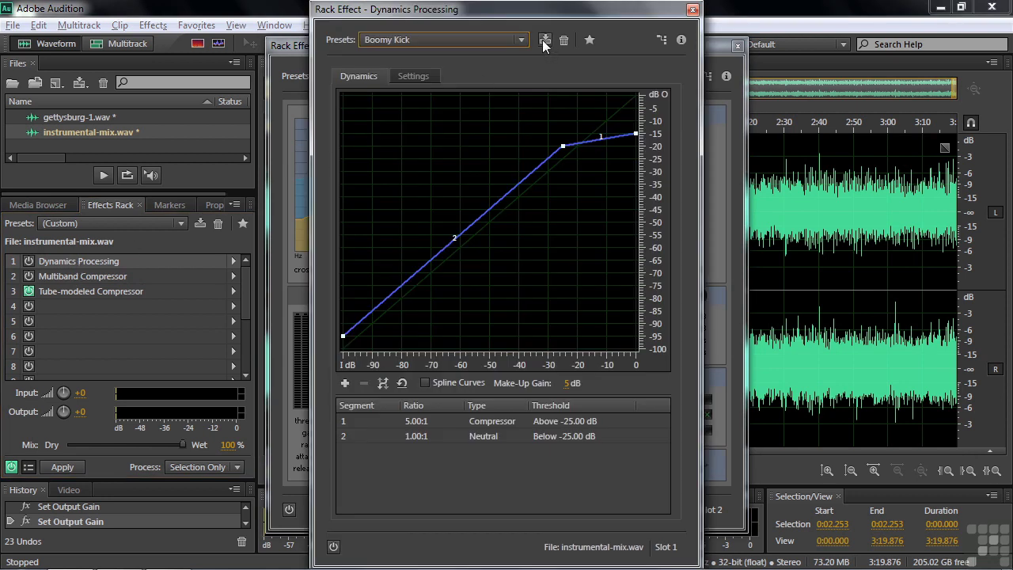
pyautogui.click(423, 80)
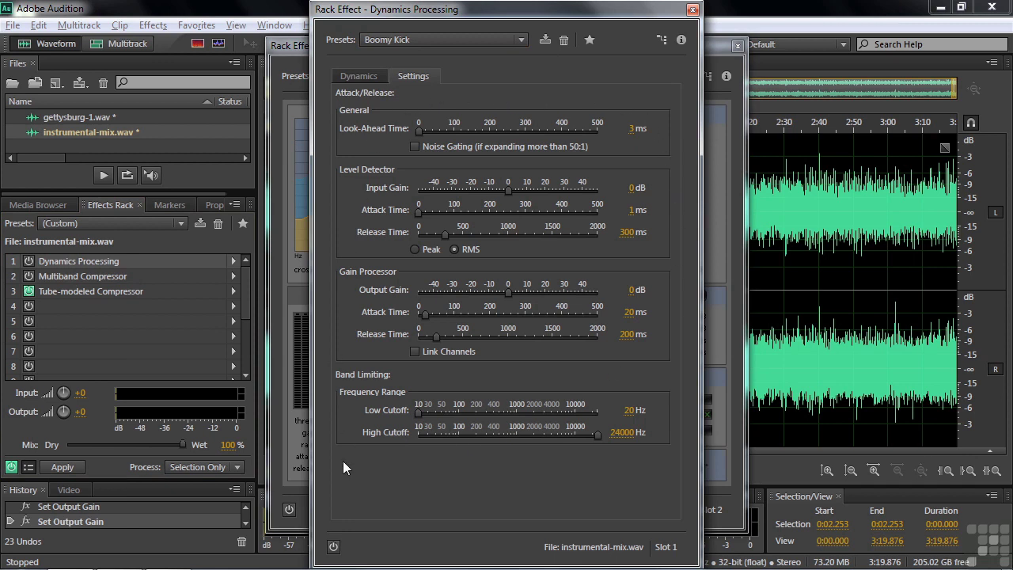
pyautogui.doubleClick(57, 276)
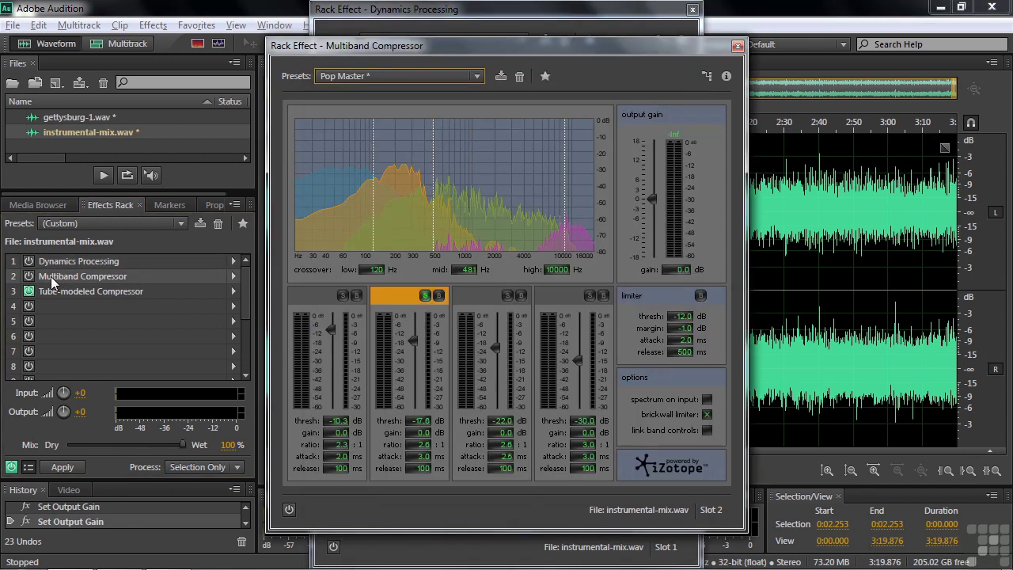
pyautogui.click(30, 276)
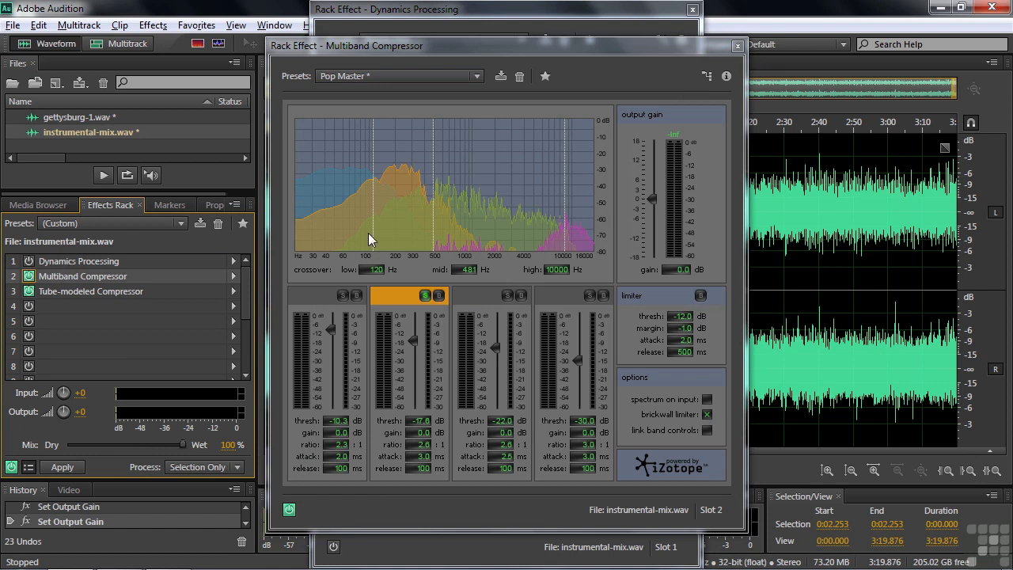